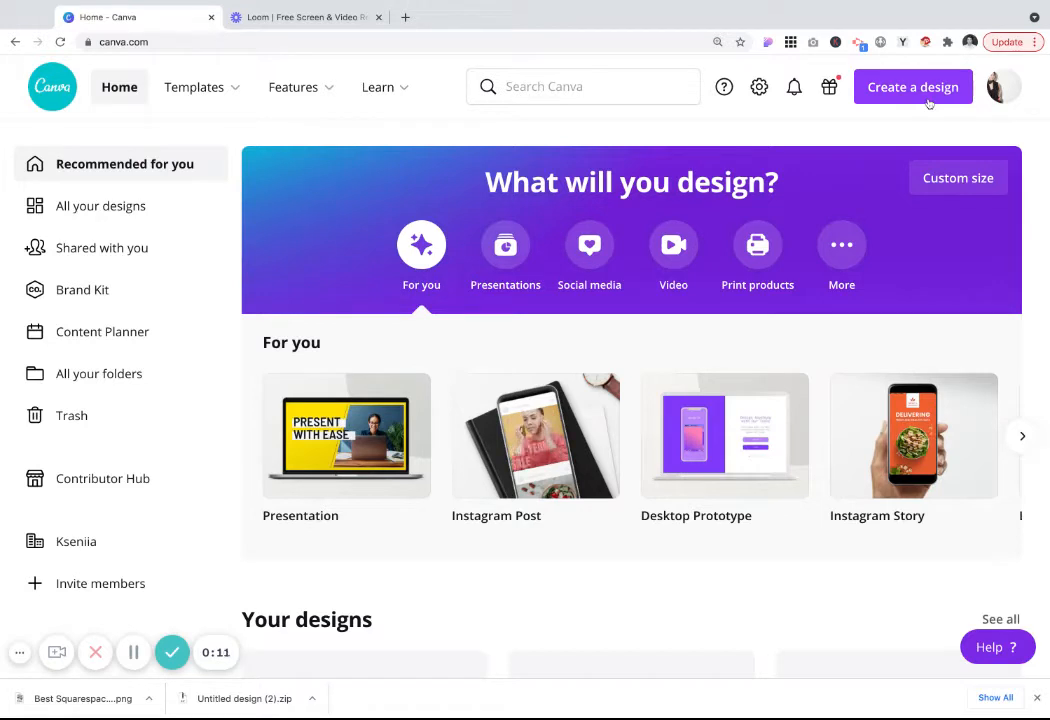
# Step: Create a new Instagram Post design and bring up the uploaded images
pyautogui.click(929, 100)
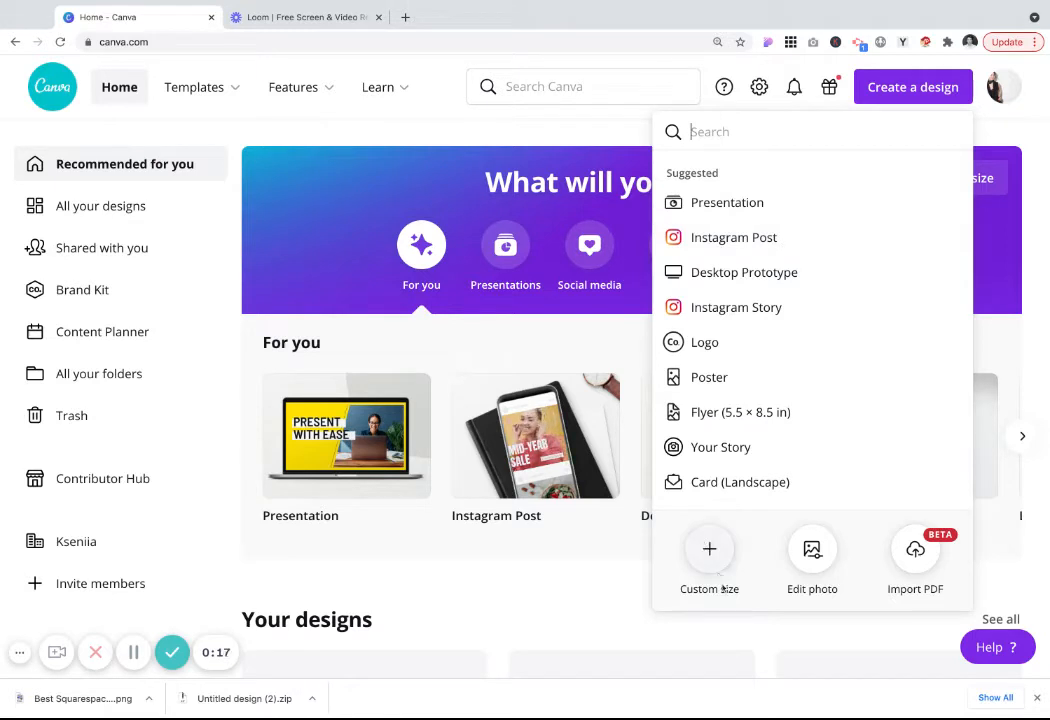
pyautogui.click(744, 241)
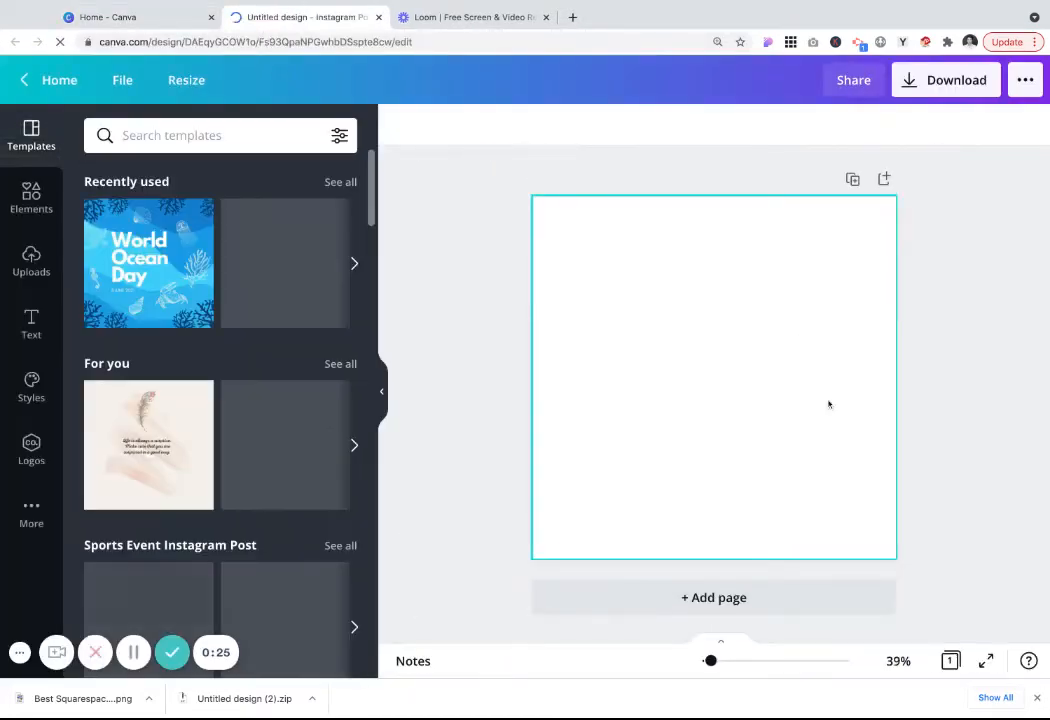
pyautogui.click(42, 204)
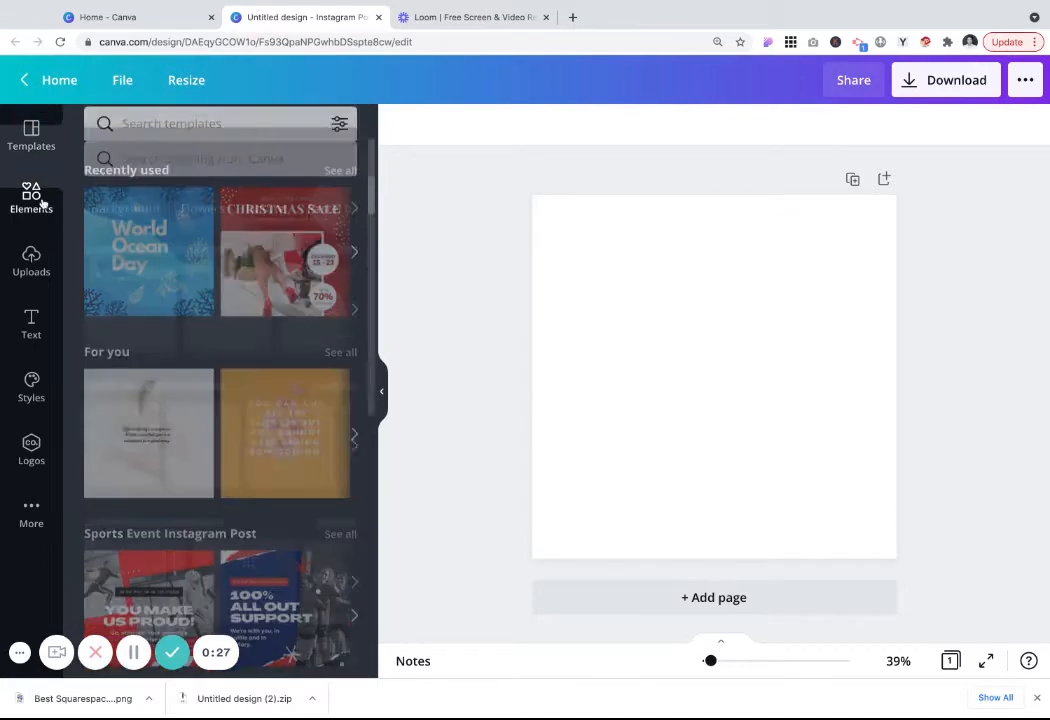
pyautogui.click(33, 266)
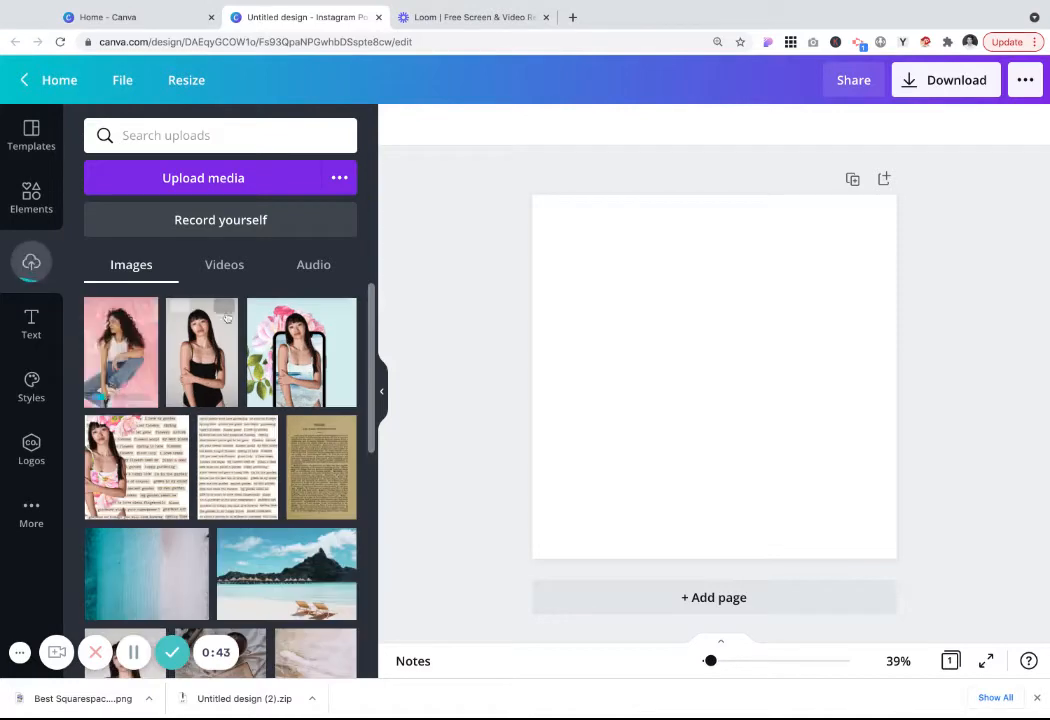
# Step: Search the elements library for "orange", limit the results to photos and browse them
pyautogui.click(31, 196)
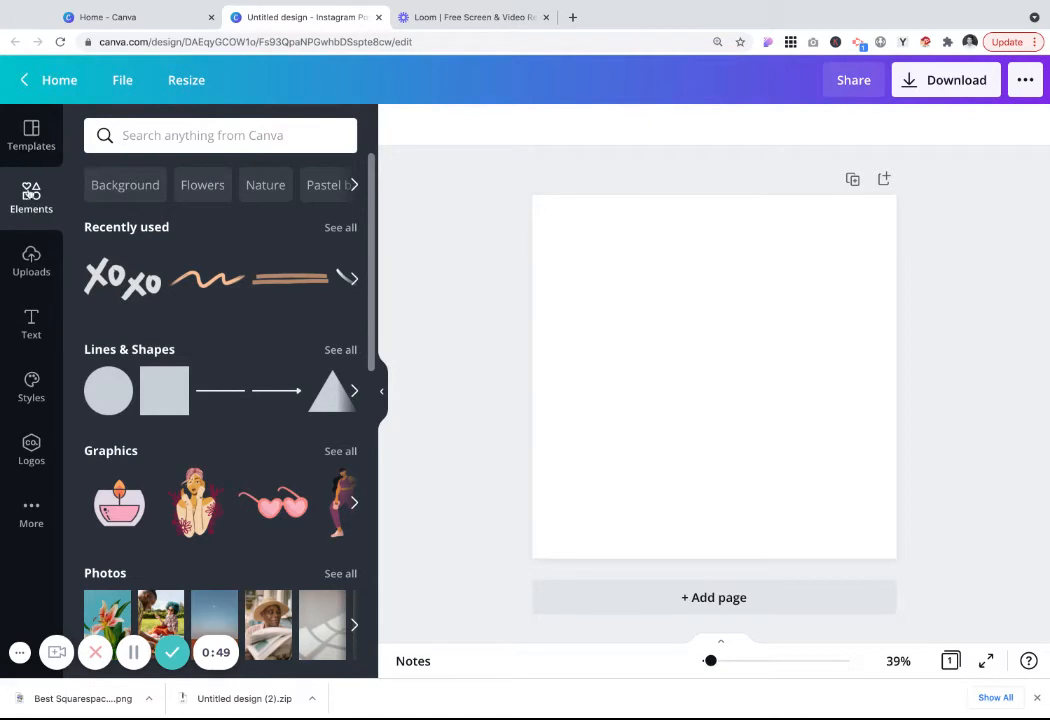
pyautogui.click(123, 137)
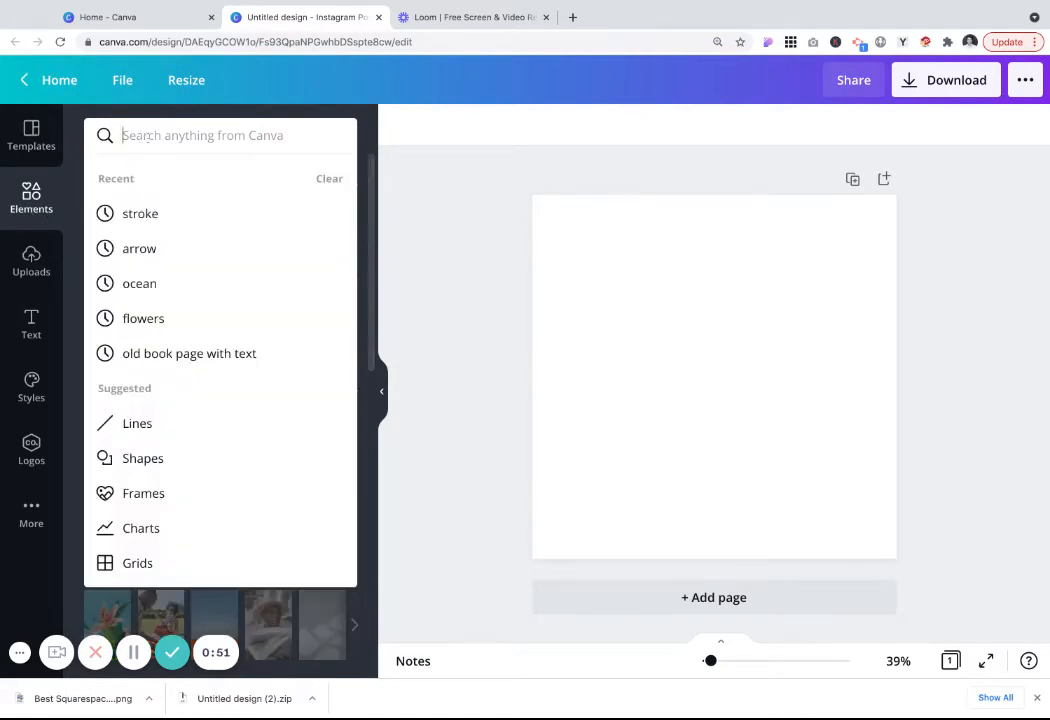
pyautogui.write('orange')
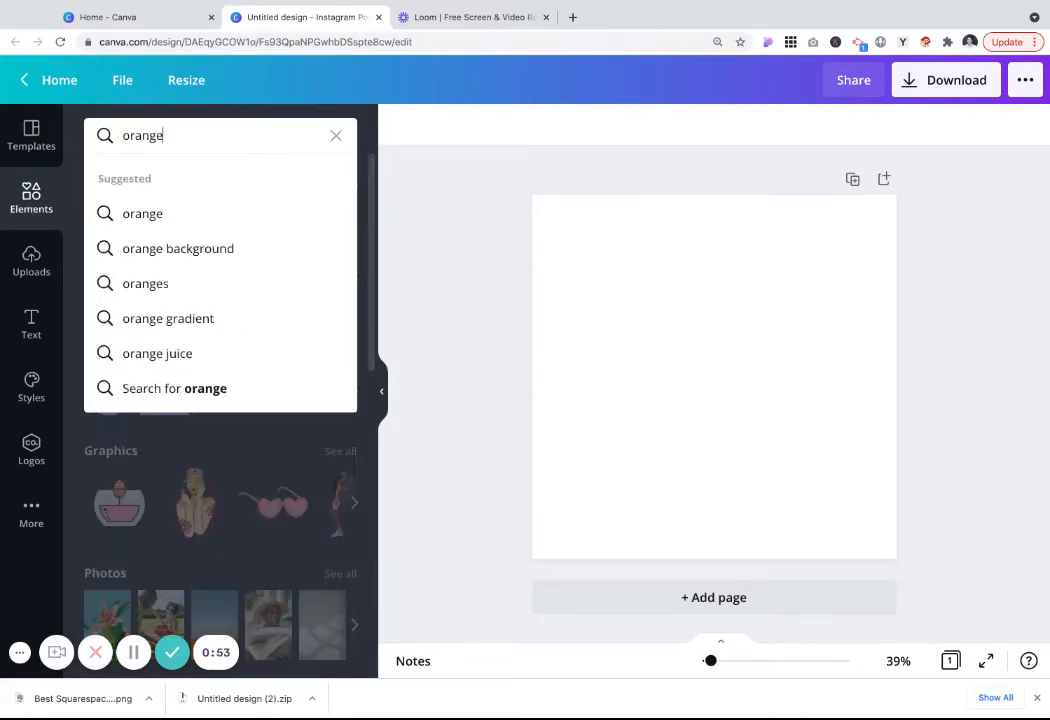
pyautogui.click(180, 213)
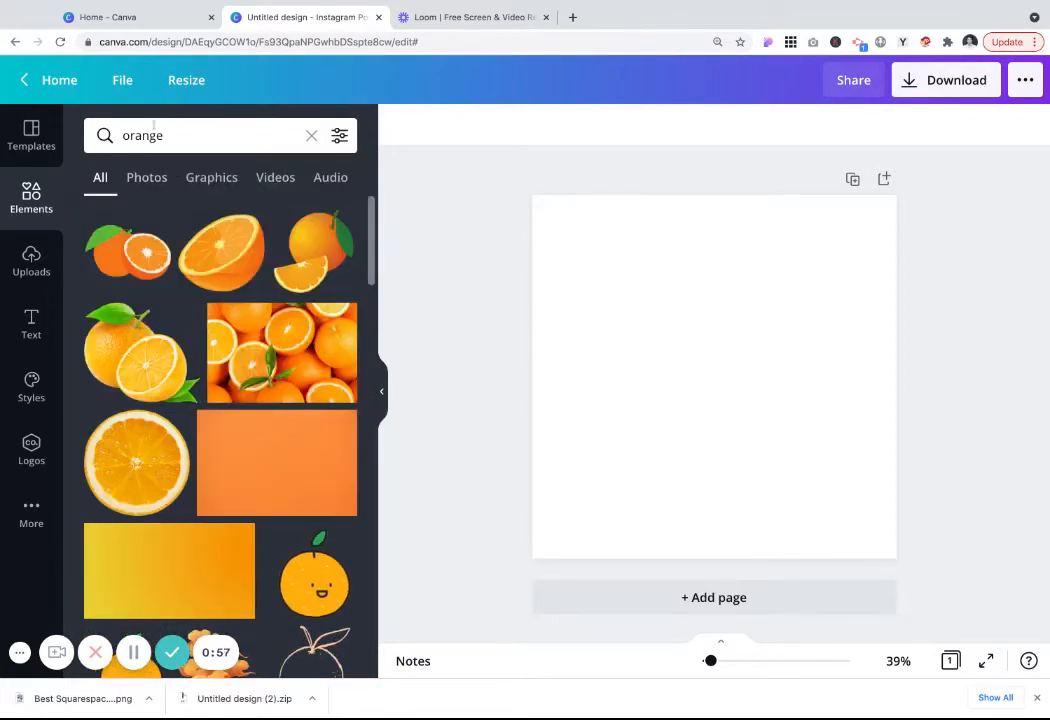
pyautogui.click(155, 180)
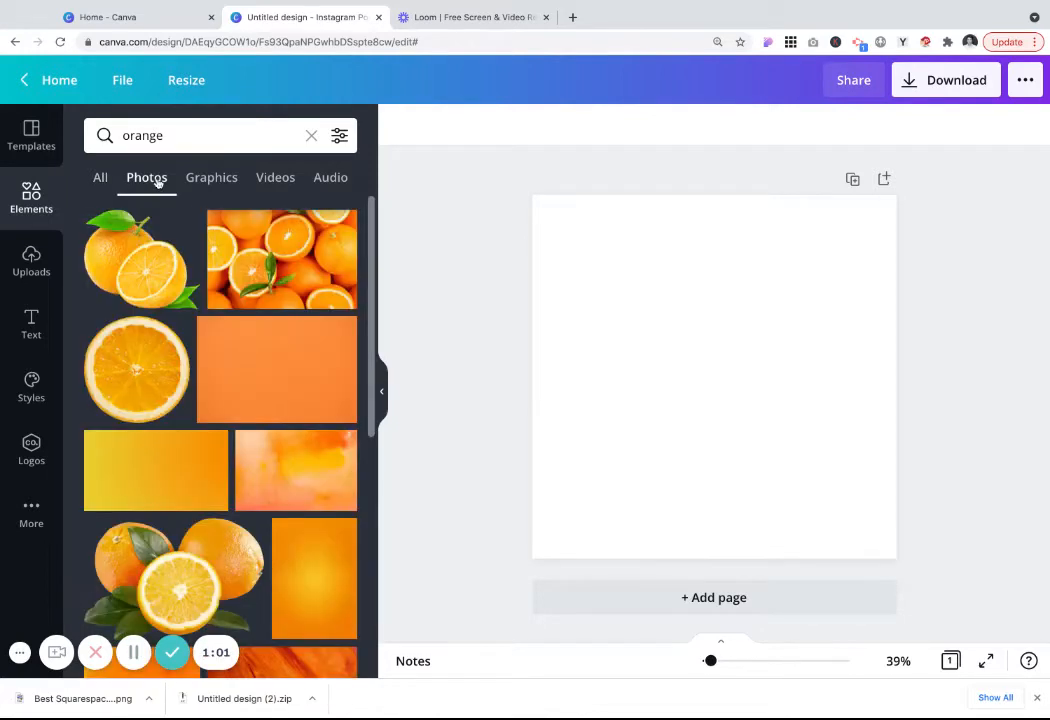
pyautogui.scroll(-1, 203, 378)
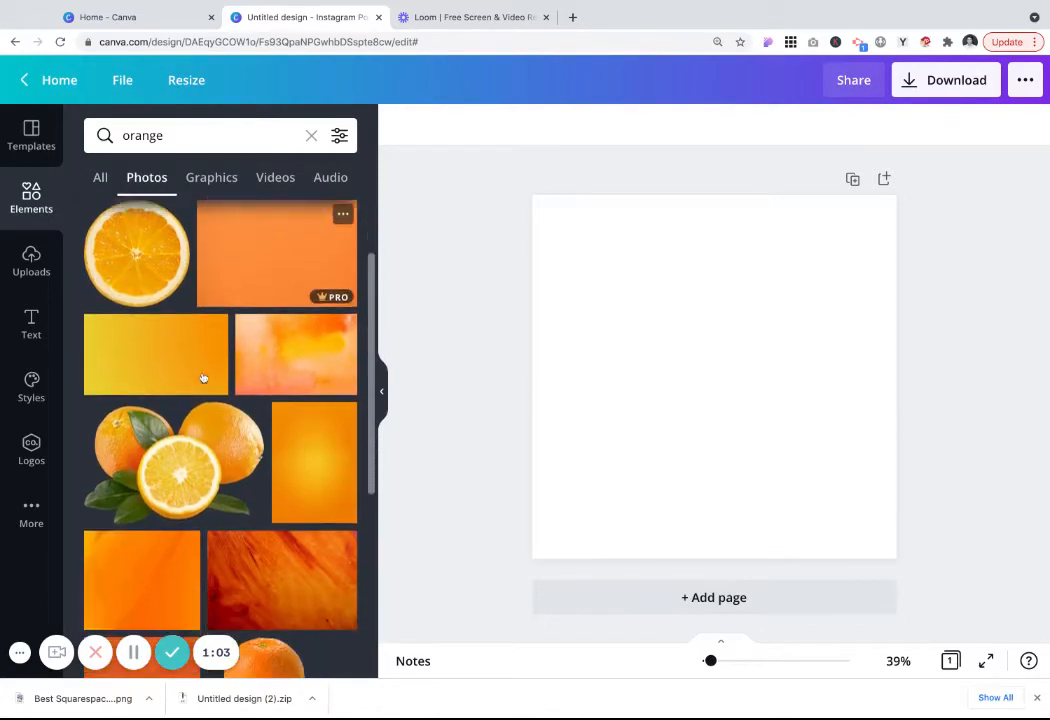
pyautogui.scroll(-2, 238, 392)
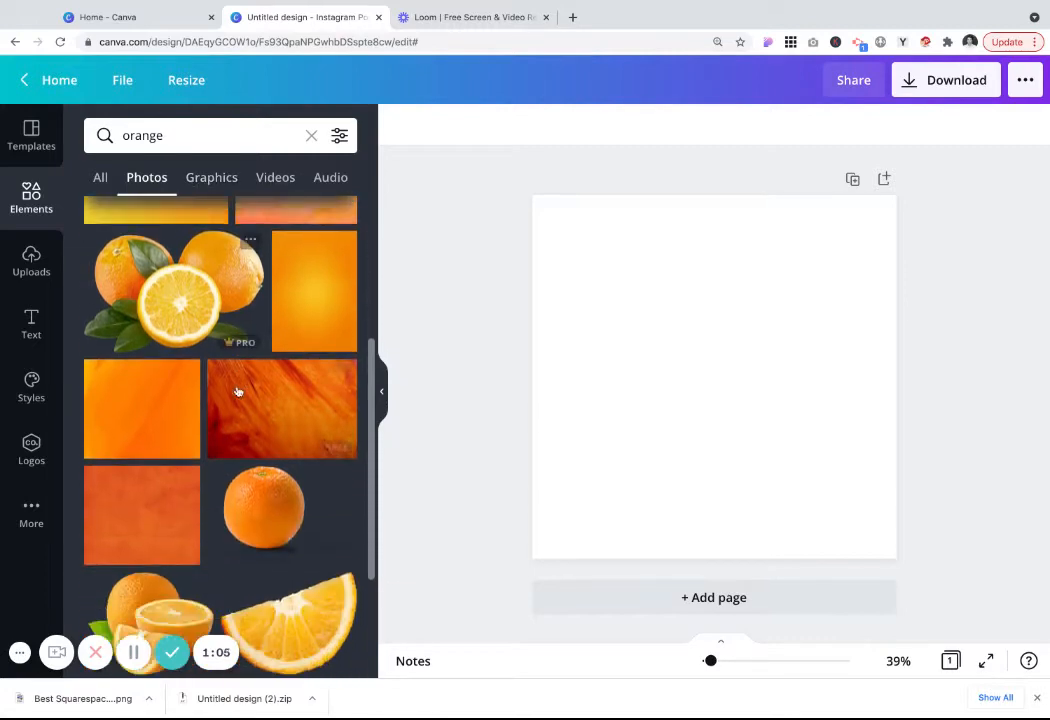
pyautogui.scroll(-15, 238, 392)
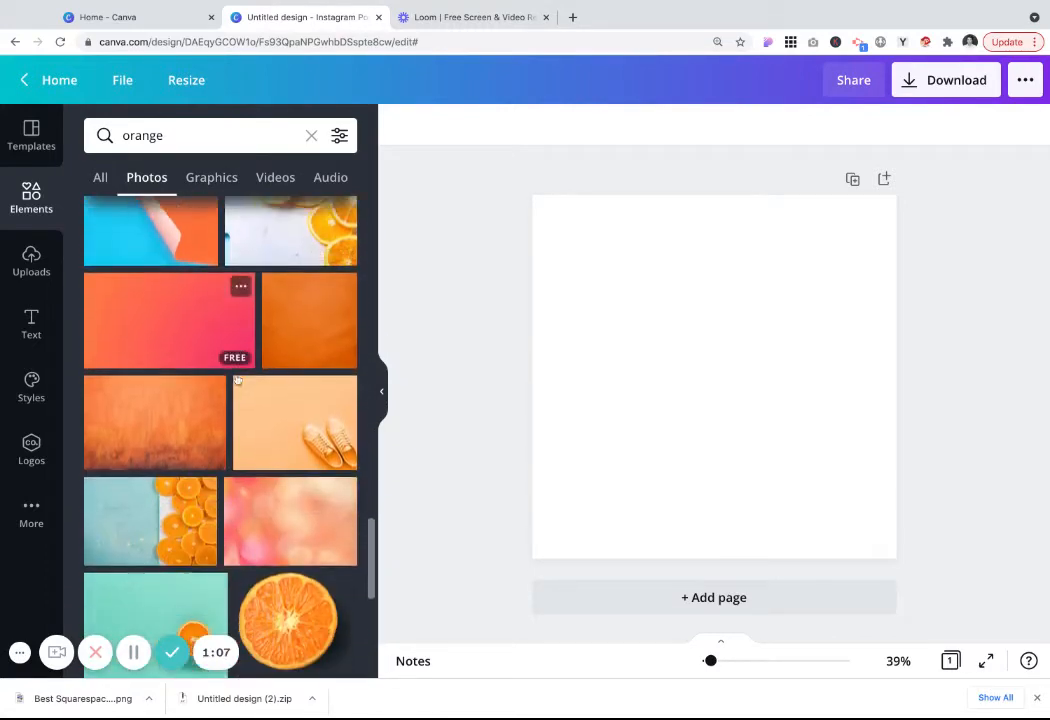
# Step: Add the uploaded photo of the curly-haired woman on a pink background to the page and select it
pyautogui.click(32, 264)
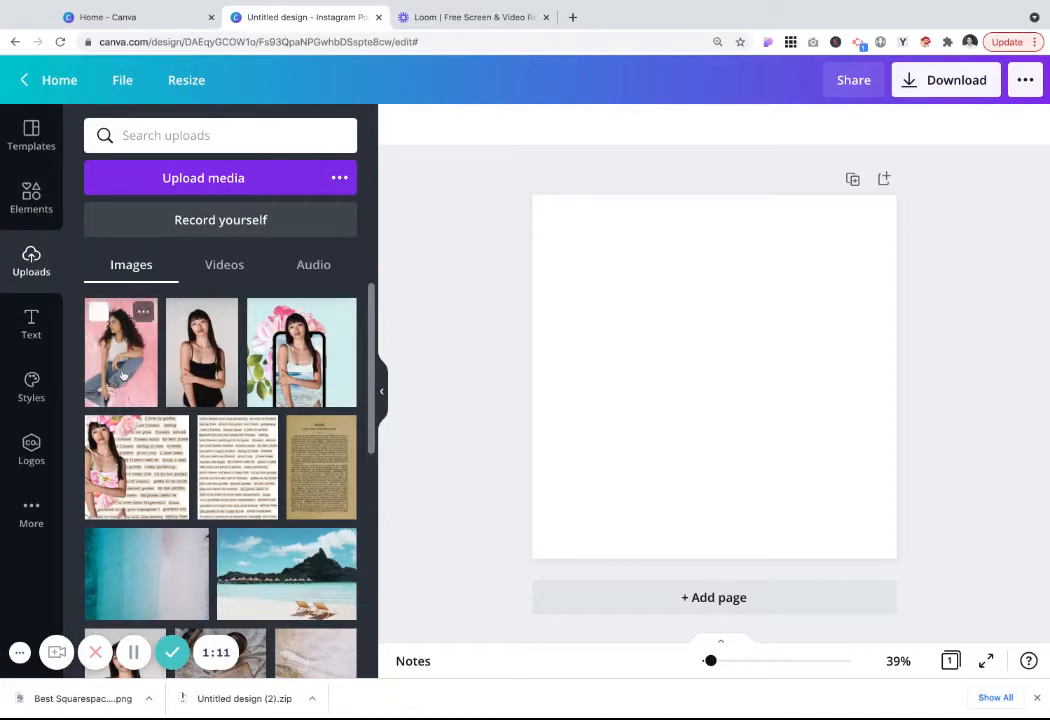
pyautogui.click(123, 375)
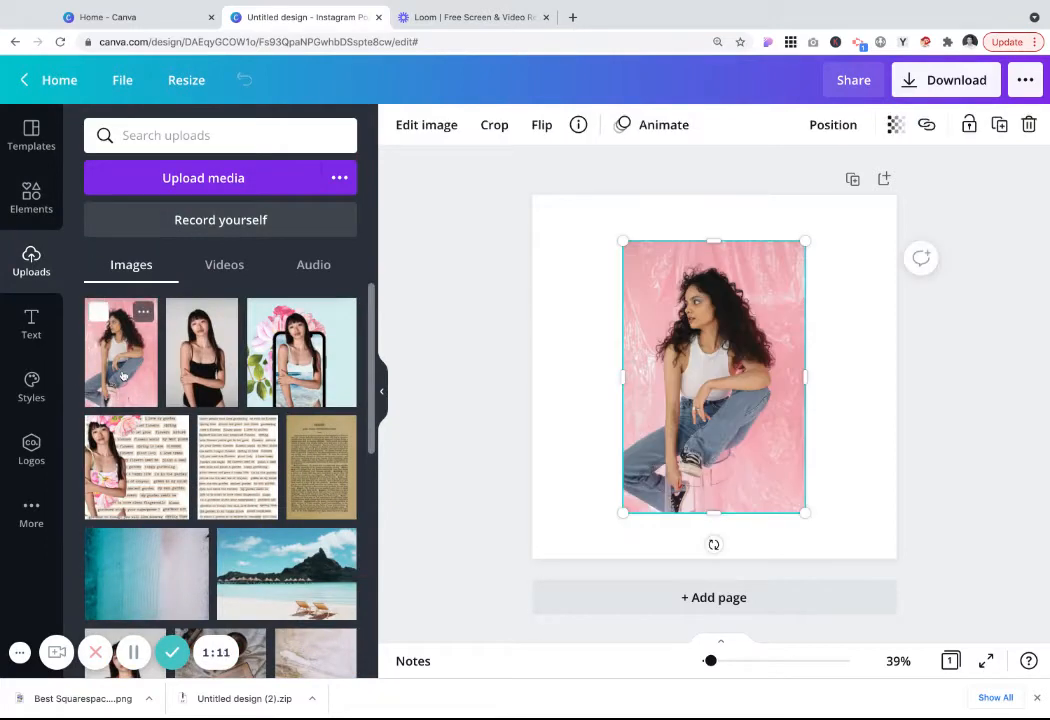
pyautogui.click(846, 430)
pyautogui.click(748, 362)
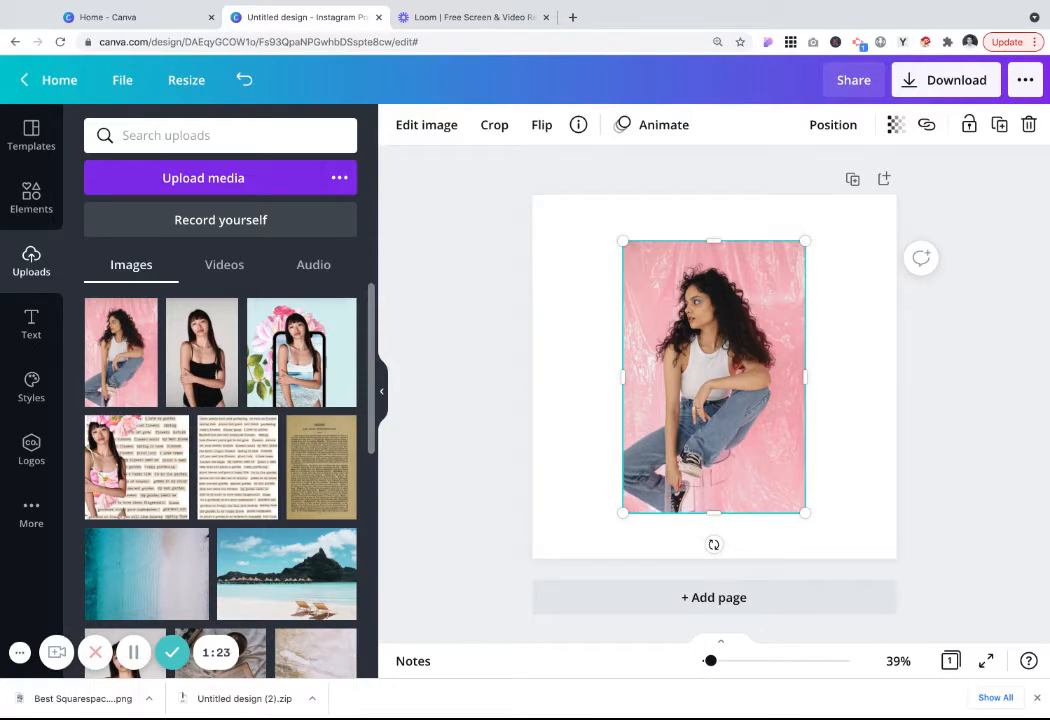
# Step: Remove the photo's background with Background Remover, then enlarge the cutout slightly and reposition it on the page
pyautogui.click(415, 126)
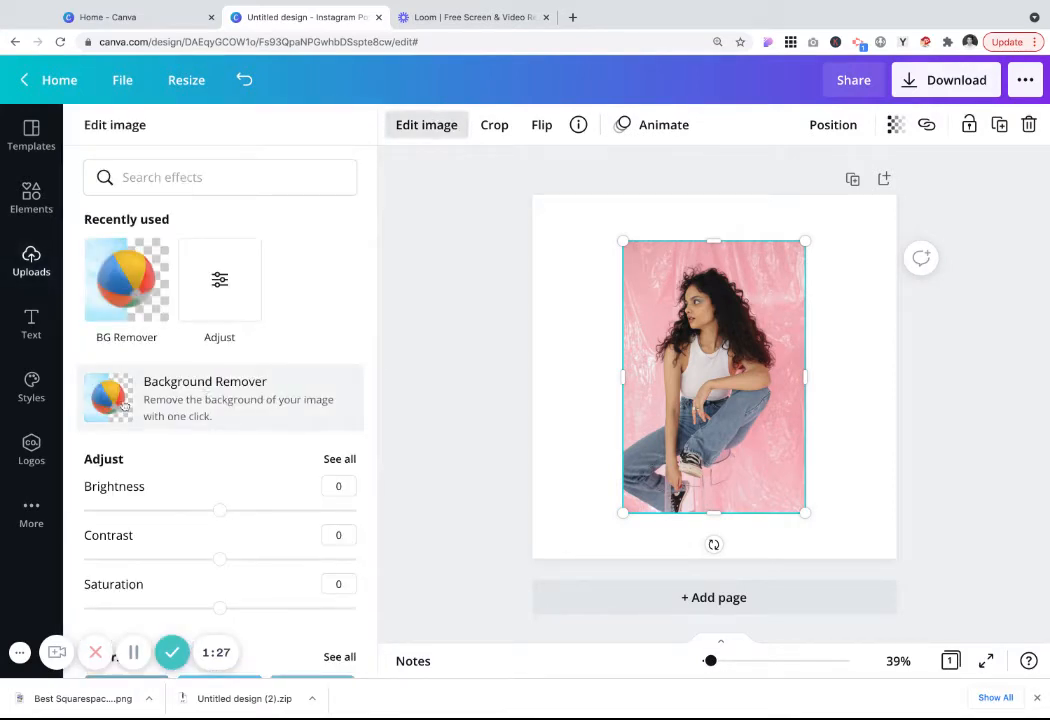
pyautogui.click(120, 408)
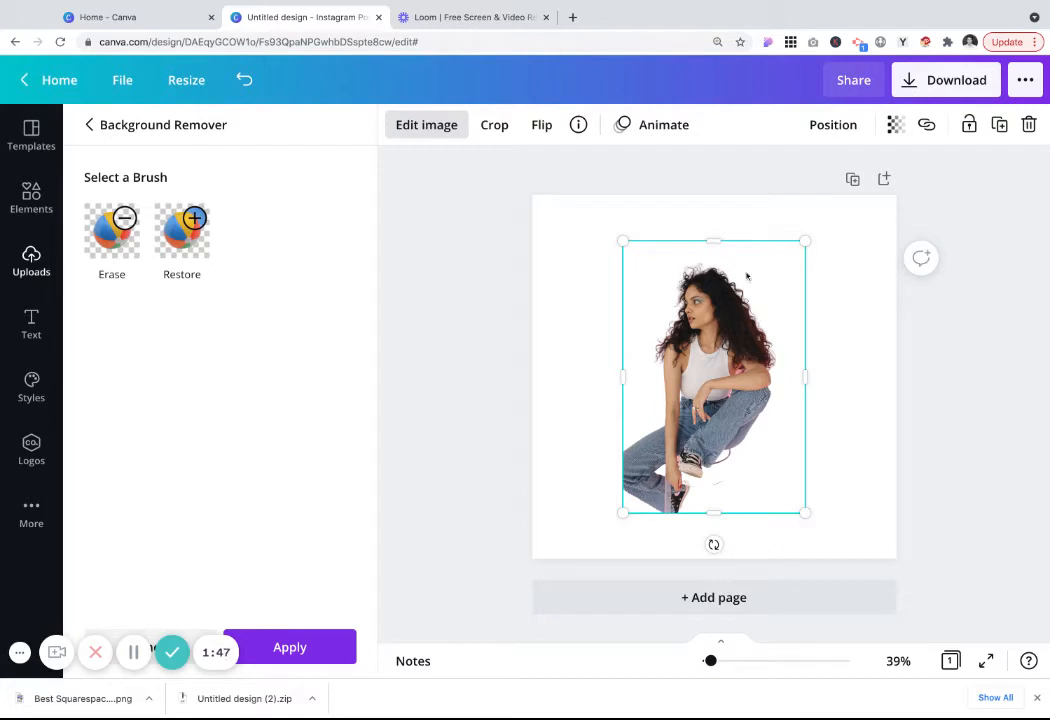
pyautogui.moveTo(807, 238); pyautogui.dragTo(832, 201)
pyautogui.moveTo(720, 360); pyautogui.dragTo(702, 390)
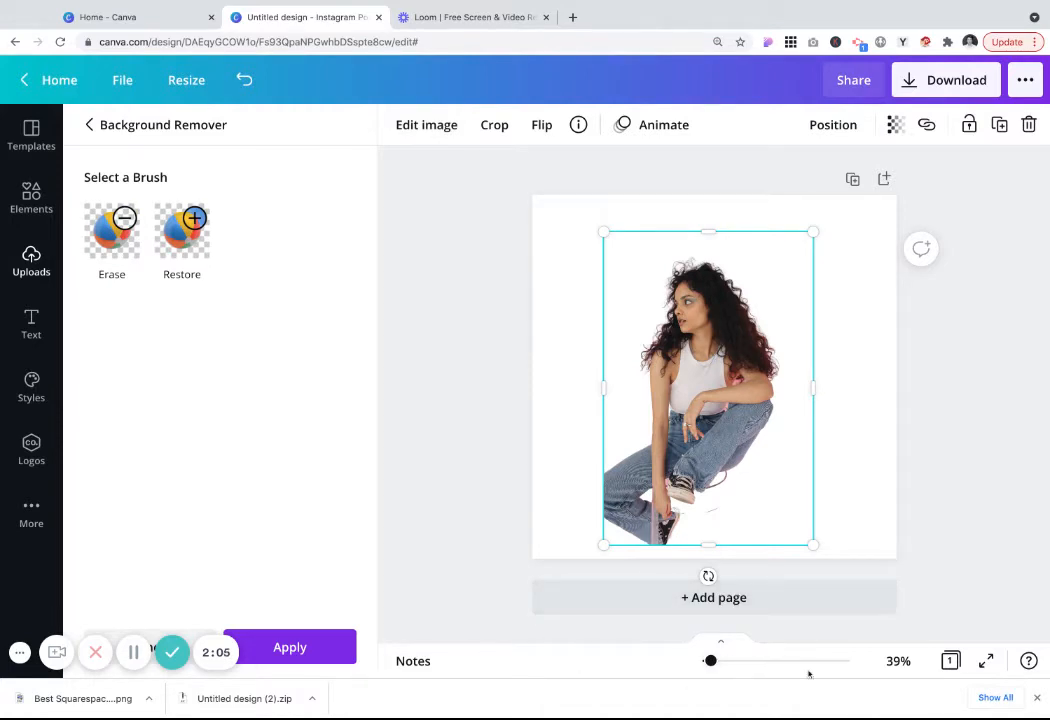
# Step: Erase a patch of the woman's white tank top with the Erase brush, using brush size 25 and then 10
pyautogui.click(752, 662)
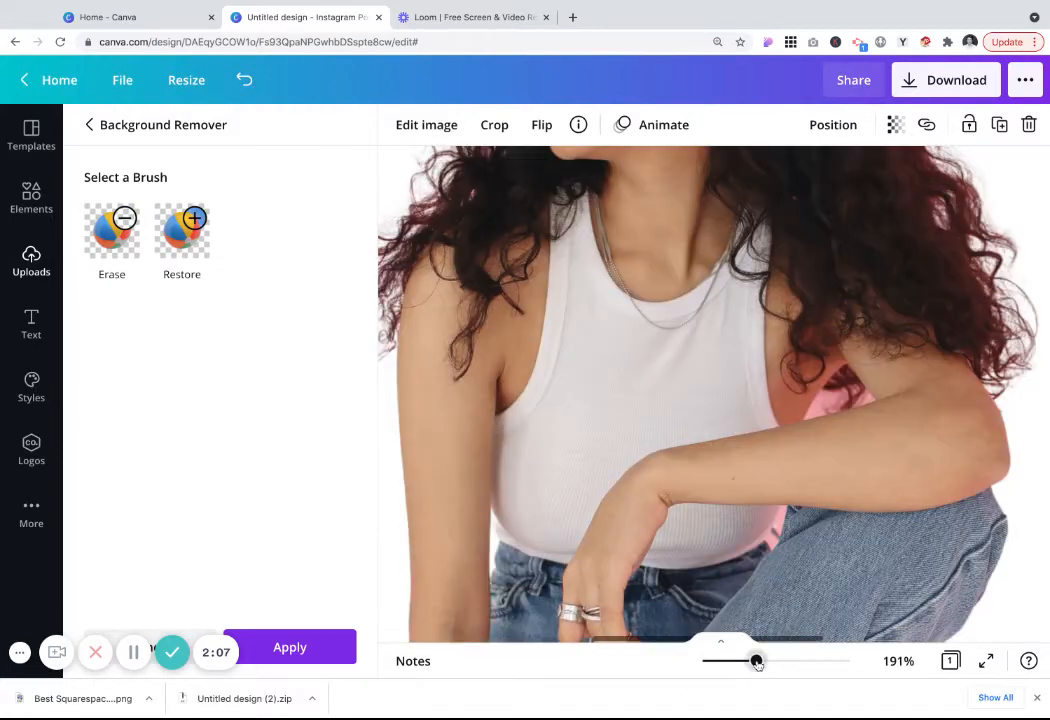
pyautogui.scroll(5, 647, 395)
pyautogui.scroll(1, 647, 395)
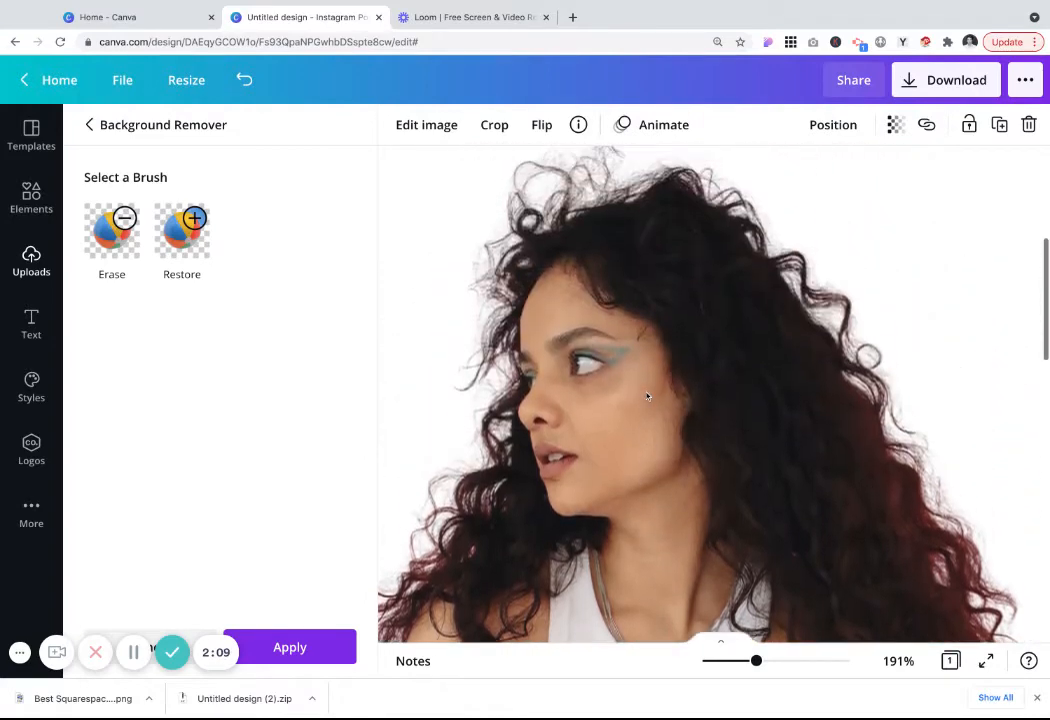
pyautogui.click(116, 234)
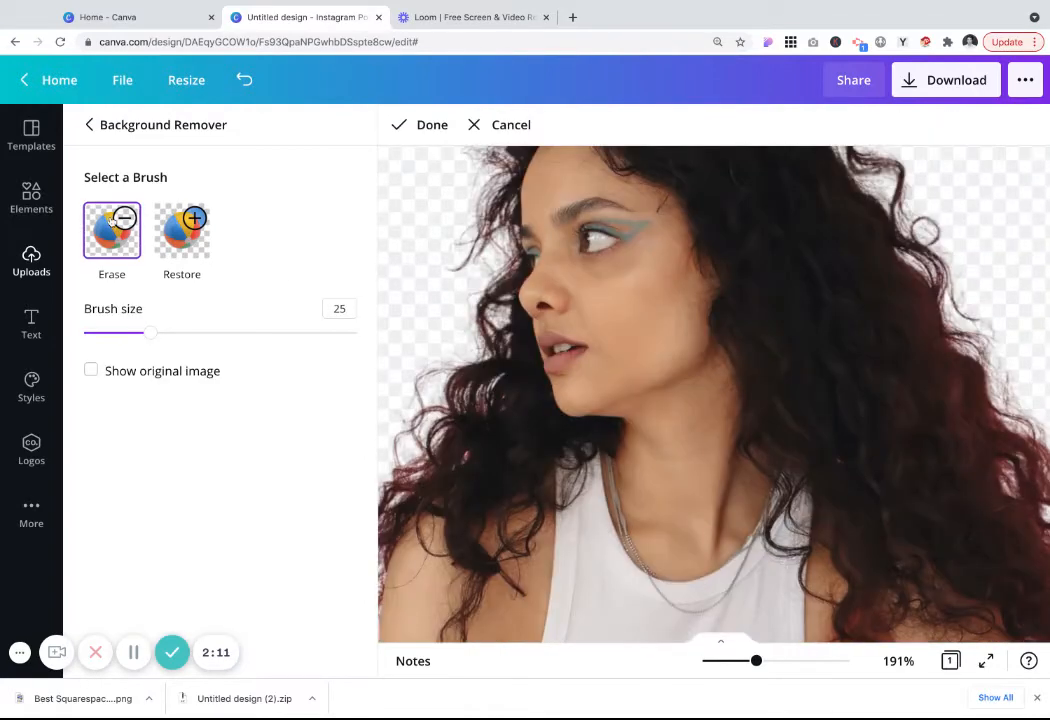
pyautogui.scroll(5, 693, 395)
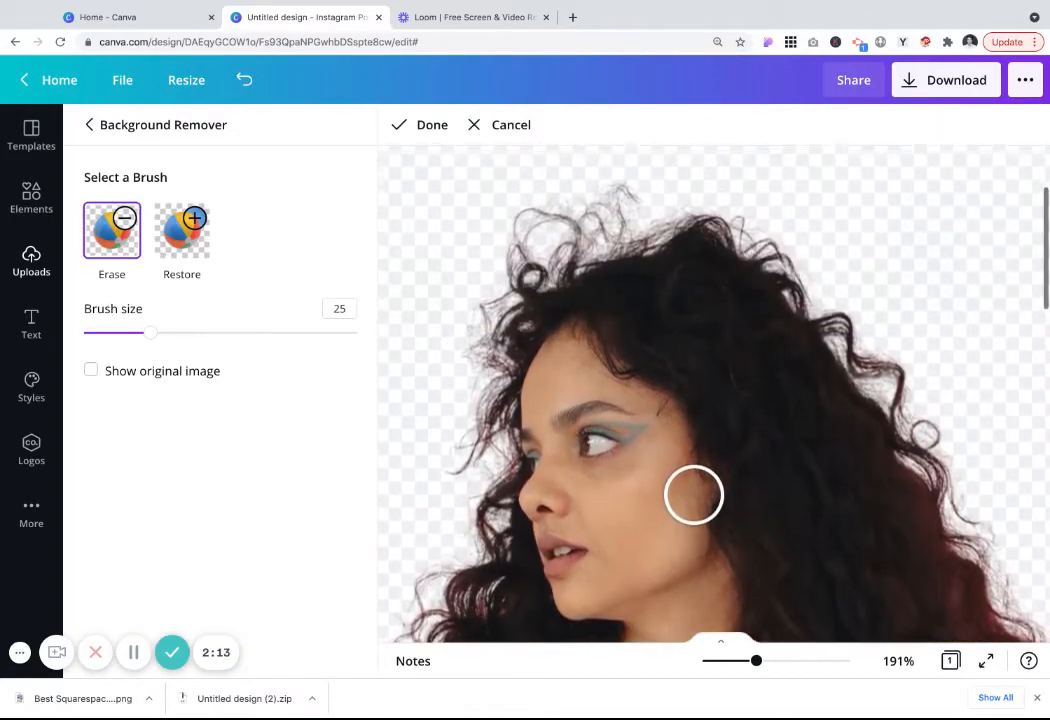
pyautogui.scroll(-15, 693, 428)
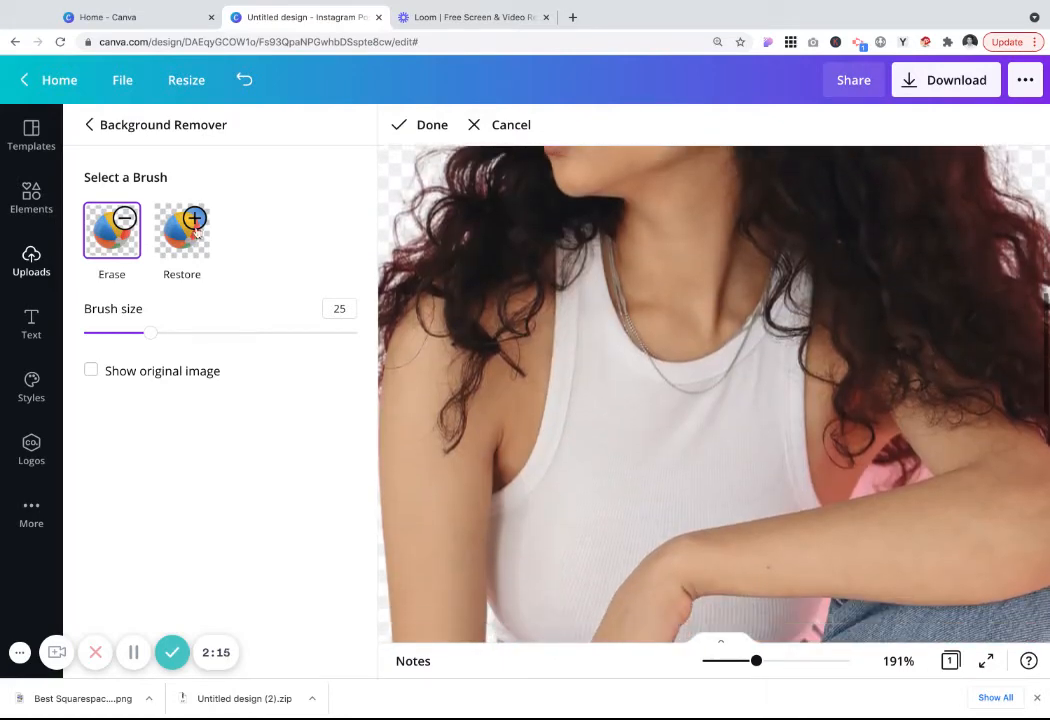
pyautogui.moveTo(698, 441)
pyautogui.mouseDown()
pyautogui.moveTo(633, 467)
pyautogui.moveTo(732, 405)
pyautogui.moveTo(653, 394)
pyautogui.moveTo(614, 369)
pyautogui.moveTo(617, 463)
pyautogui.moveTo(593, 348)
pyautogui.moveTo(551, 553)
pyautogui.moveTo(629, 468)
pyautogui.moveTo(584, 521)
pyautogui.mouseUp()
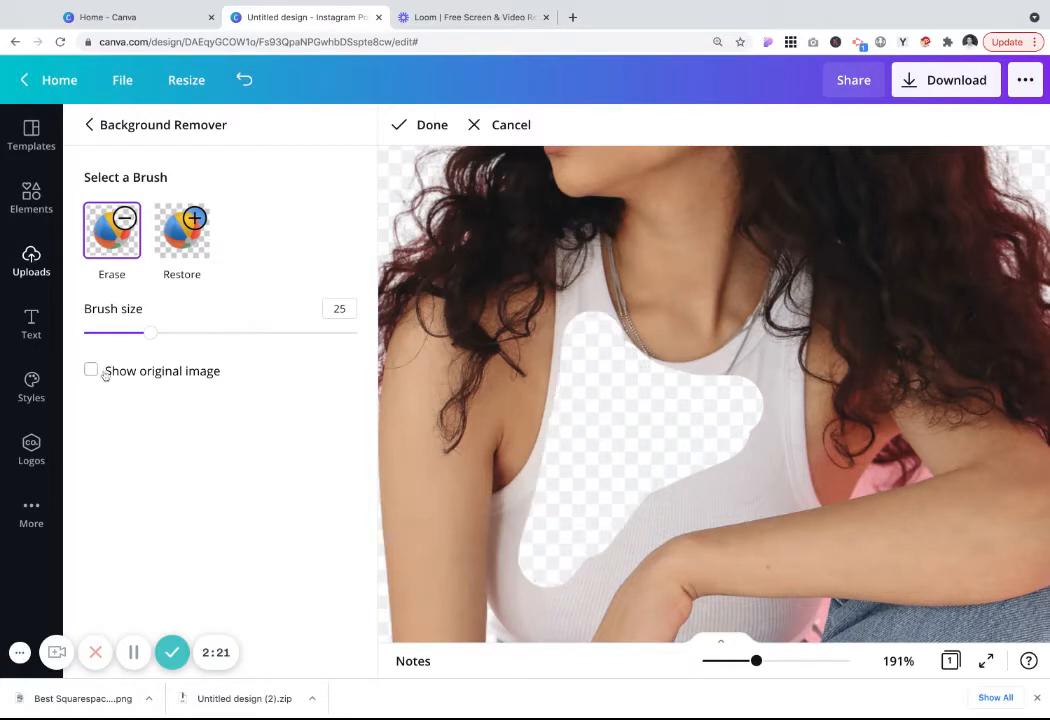
pyautogui.click(111, 335)
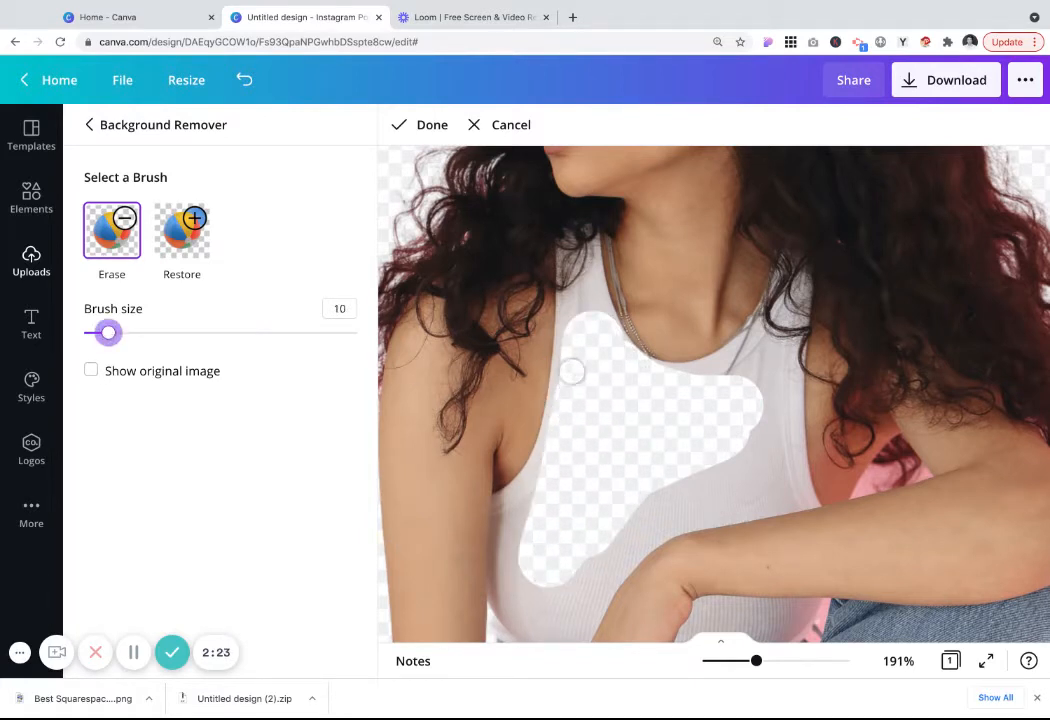
pyautogui.moveTo(543, 456); pyautogui.dragTo(506, 558)
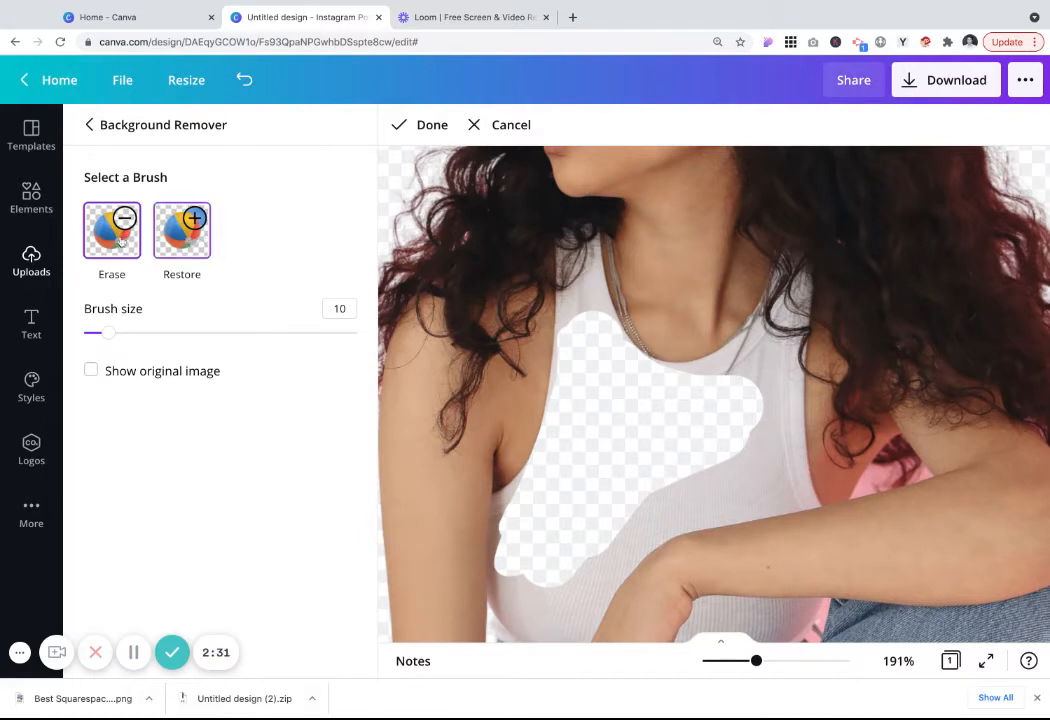
# Step: Paint the erased area of the white tank top back in with the Restore brush at size 10 and finish brushing
pyautogui.click(181, 233)
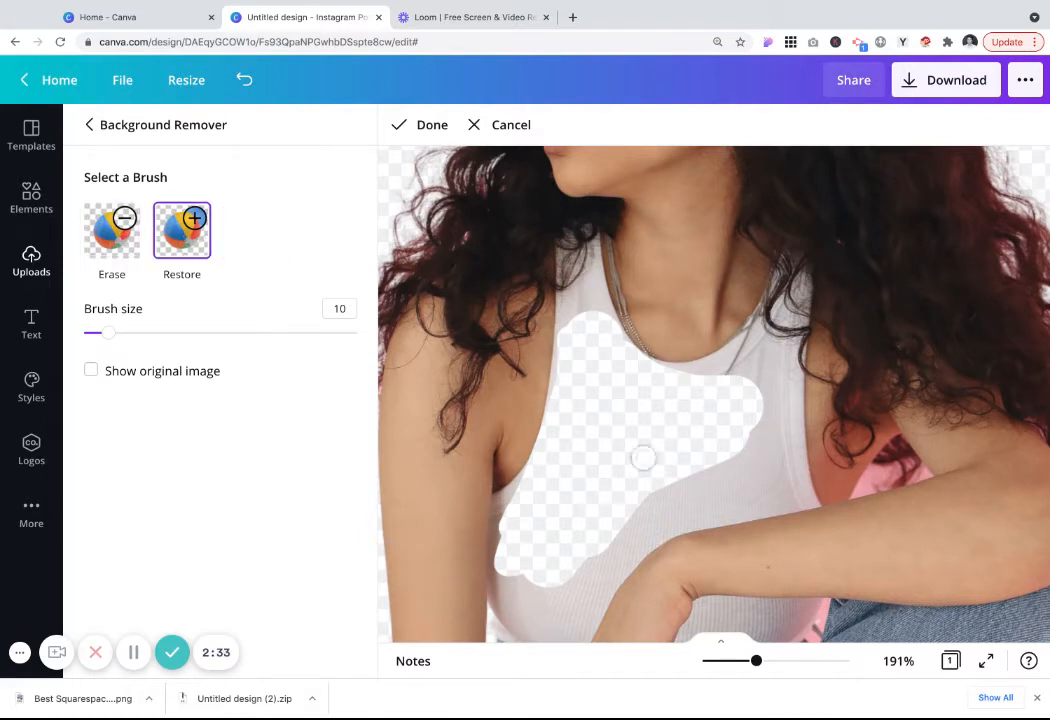
pyautogui.moveTo(576, 340)
pyautogui.mouseDown()
pyautogui.moveTo(562, 462)
pyautogui.moveTo(578, 306)
pyautogui.moveTo(604, 484)
pyautogui.moveTo(585, 309)
pyautogui.moveTo(621, 407)
pyautogui.moveTo(603, 307)
pyautogui.moveTo(637, 353)
pyautogui.moveTo(744, 360)
pyautogui.moveTo(612, 357)
pyautogui.moveTo(767, 380)
pyautogui.moveTo(615, 385)
pyautogui.moveTo(760, 395)
pyautogui.moveTo(726, 464)
pyautogui.moveTo(645, 417)
pyautogui.moveTo(675, 457)
pyautogui.moveTo(703, 435)
pyautogui.mouseUp()
pyautogui.scroll(-6, 703, 435)
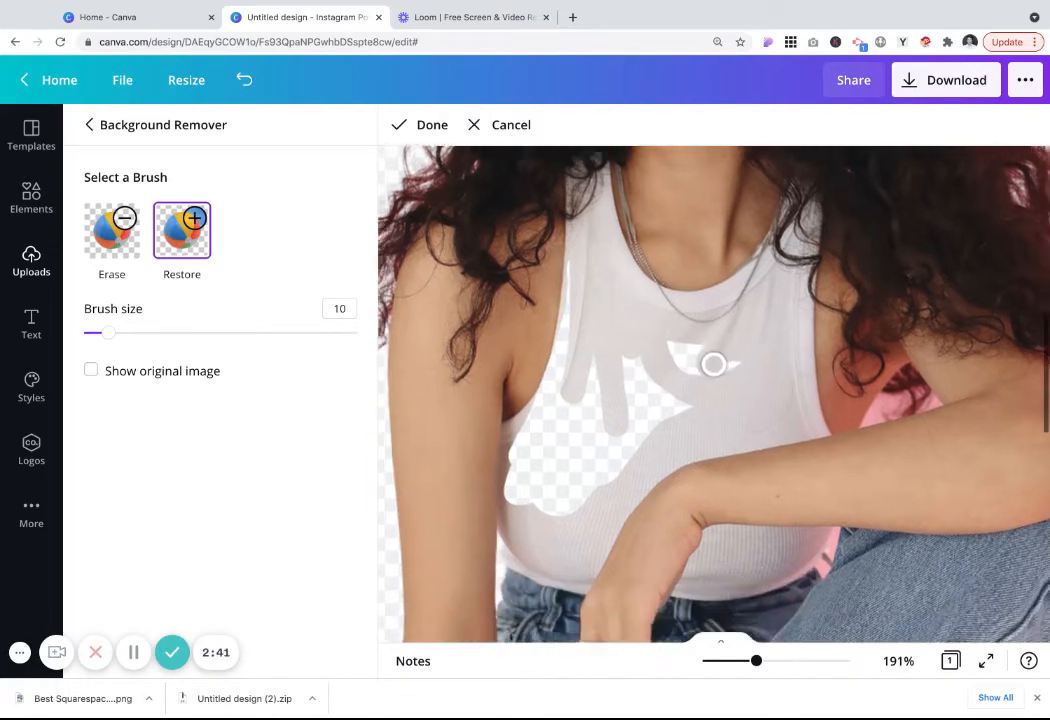
pyautogui.scroll(5, 738, 178)
pyautogui.moveTo(738, 370); pyautogui.dragTo(759, 382)
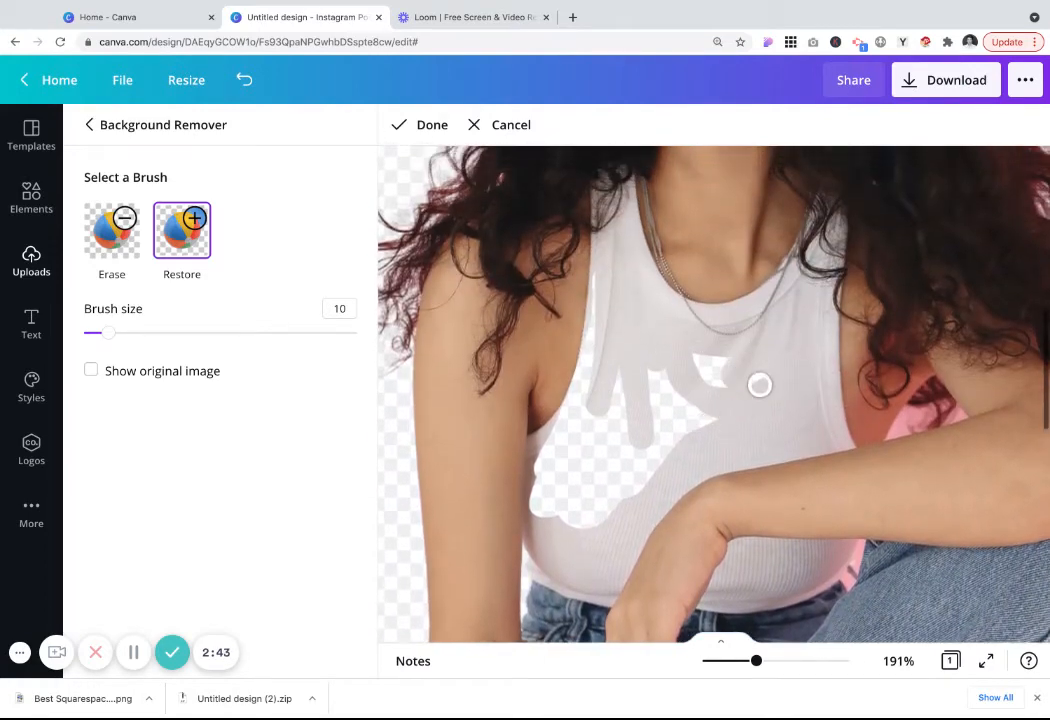
pyautogui.moveTo(617, 284)
pyautogui.mouseDown()
pyautogui.moveTo(595, 312)
pyautogui.moveTo(560, 417)
pyautogui.moveTo(581, 415)
pyautogui.moveTo(575, 439)
pyautogui.moveTo(642, 366)
pyautogui.moveTo(586, 495)
pyautogui.moveTo(659, 361)
pyautogui.moveTo(686, 384)
pyautogui.moveTo(645, 462)
pyautogui.moveTo(682, 403)
pyautogui.moveTo(663, 389)
pyautogui.moveTo(616, 502)
pyautogui.mouseUp()
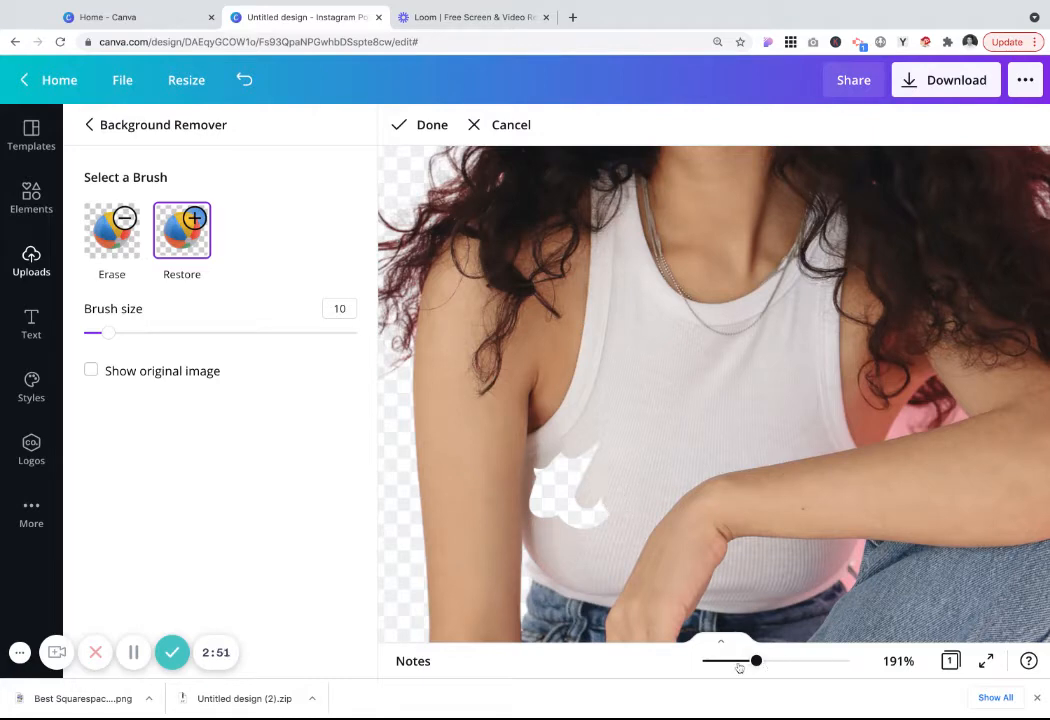
pyautogui.click(801, 661)
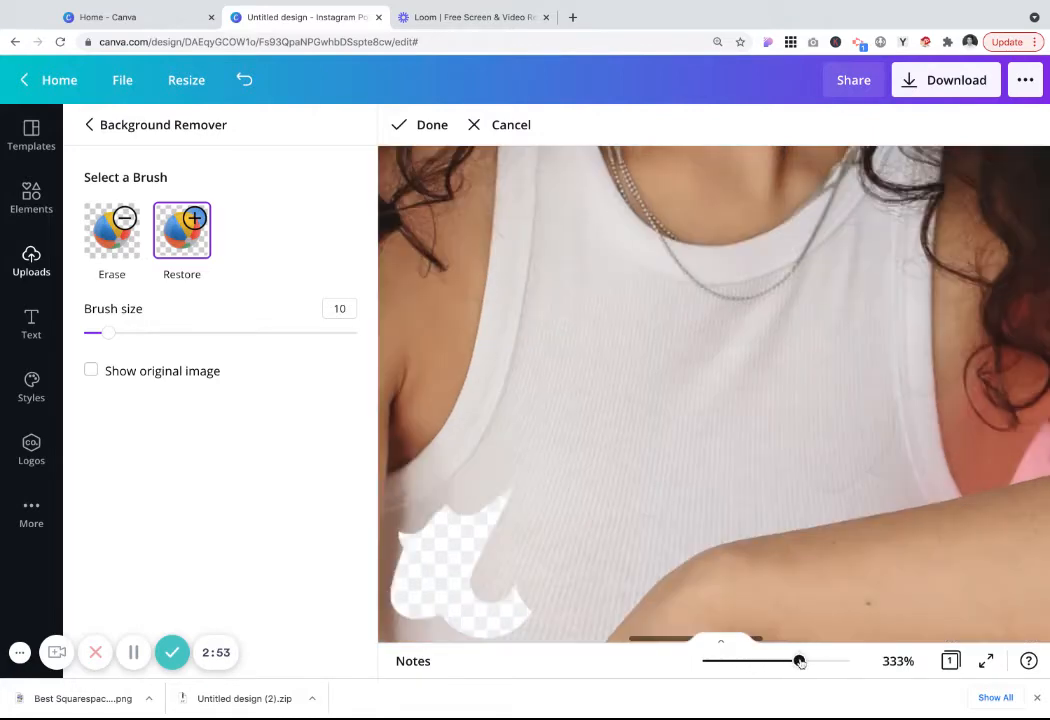
pyautogui.moveTo(799, 661); pyautogui.dragTo(720, 661)
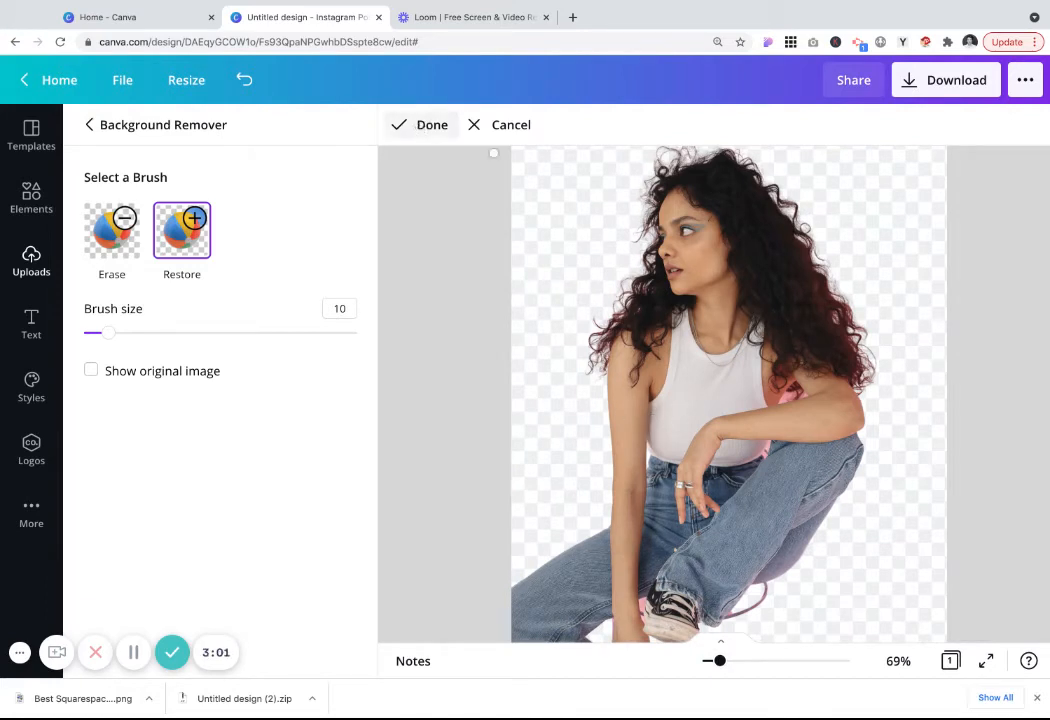
pyautogui.click(402, 125)
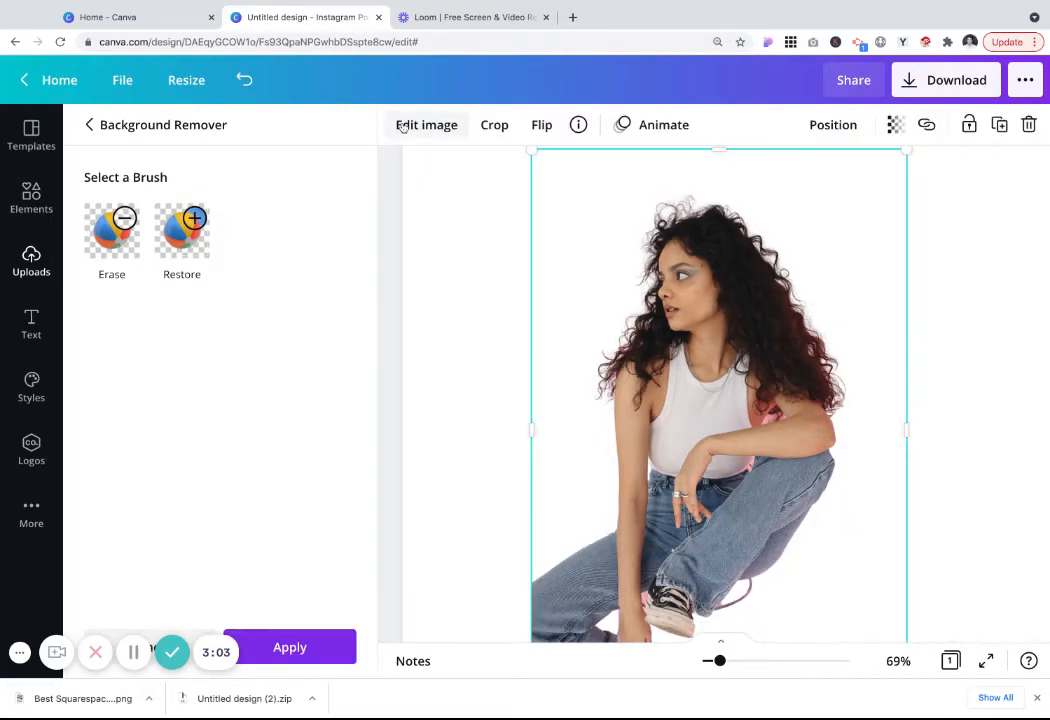
# Step: Enlarge the woman cutout and reposition it against the page's left edge, with the lower legs running off the page bottom
pyautogui.click(930, 338)
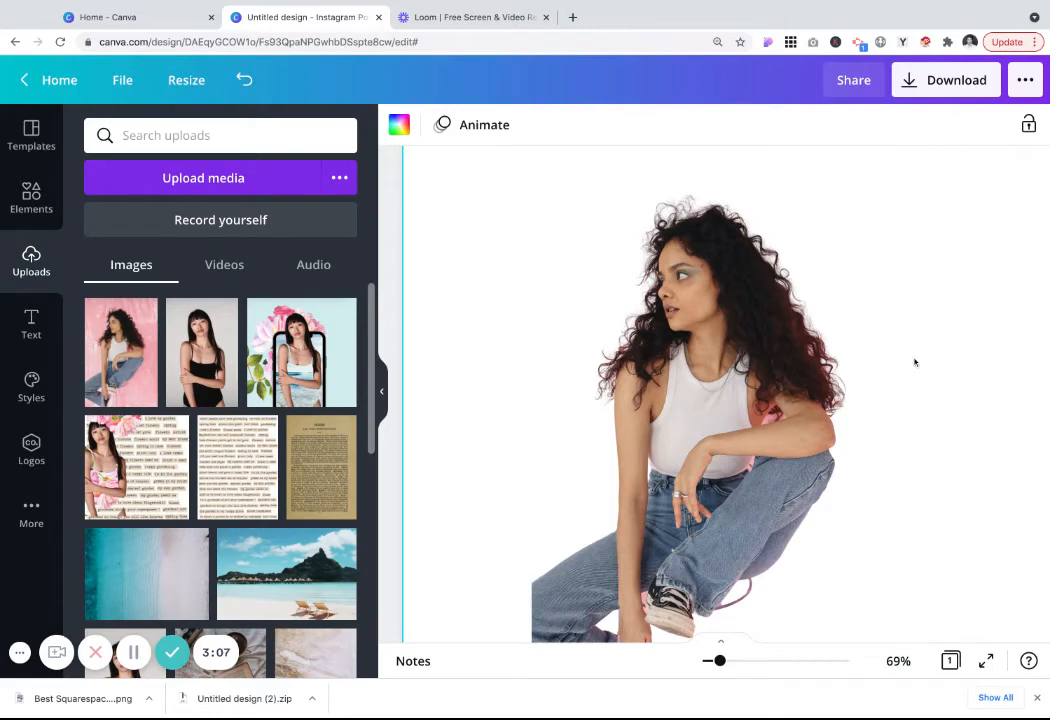
pyautogui.hotkey('ctrl', '-')
pyautogui.click(757, 366)
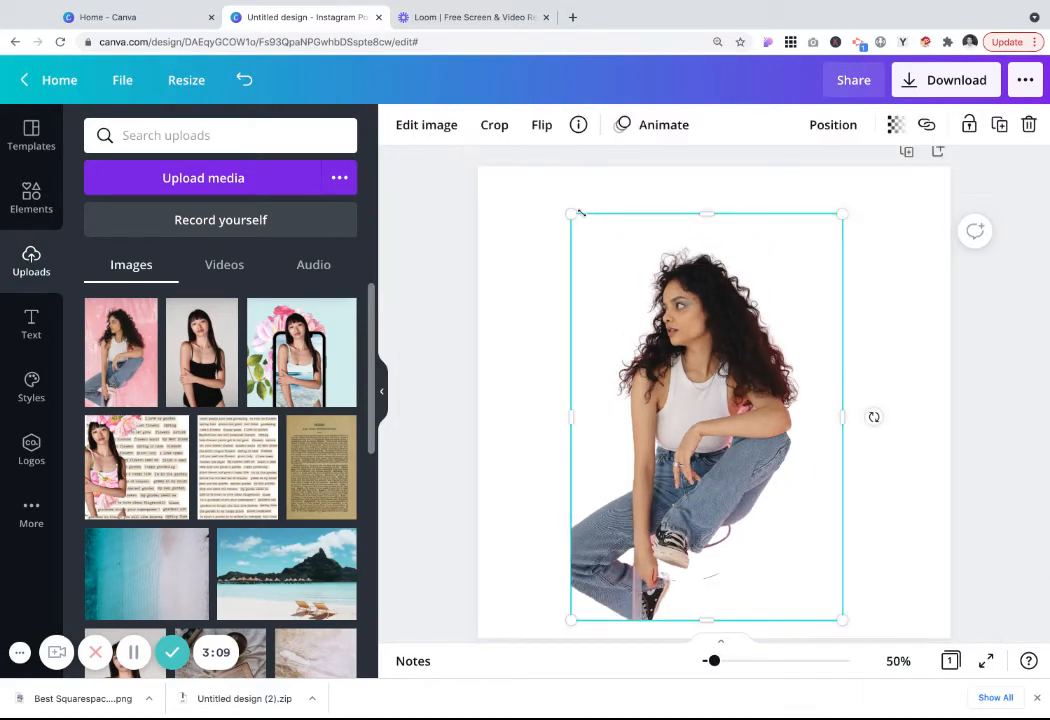
pyautogui.moveTo(580, 213); pyautogui.dragTo(478, 76)
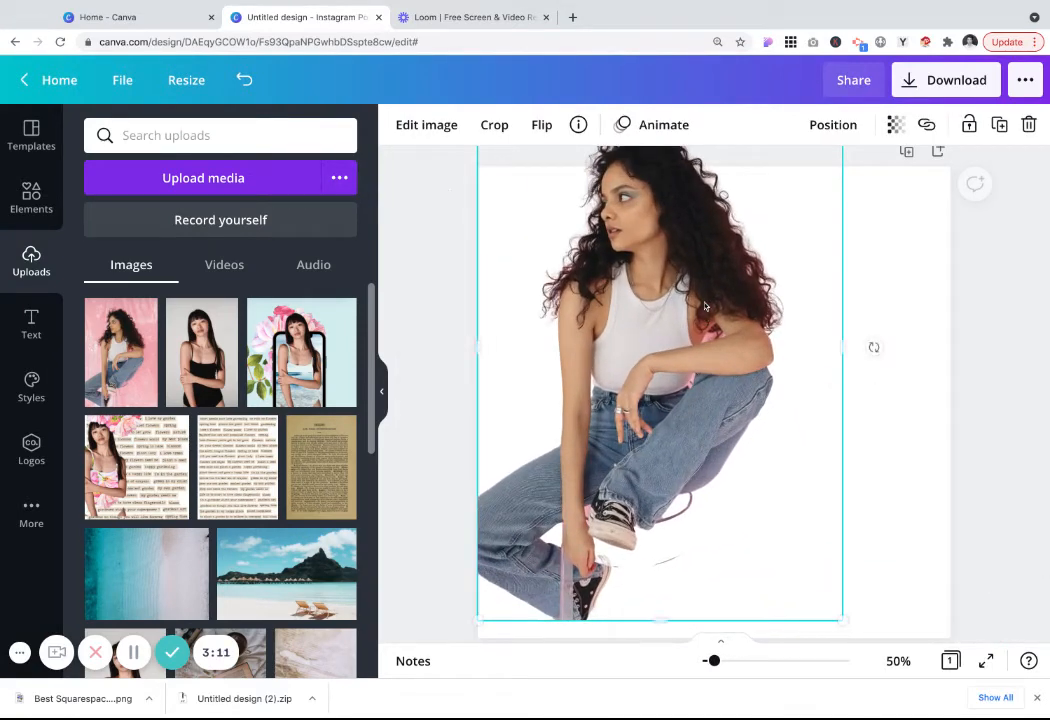
pyautogui.moveTo(704, 247); pyautogui.dragTo(689, 295)
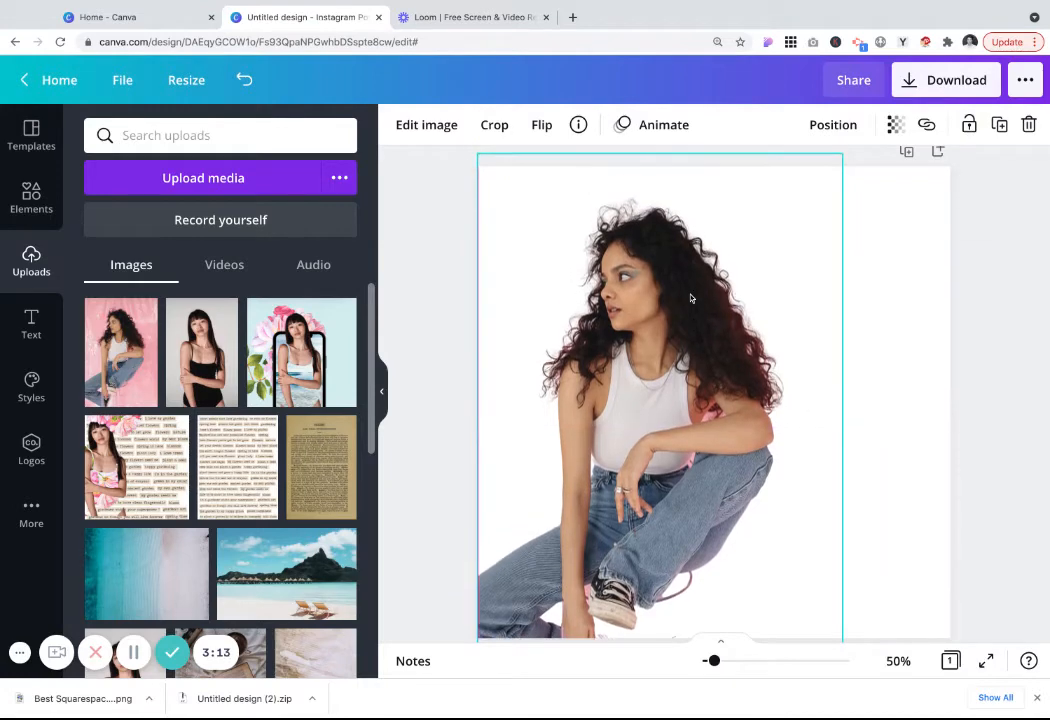
pyautogui.click(915, 400)
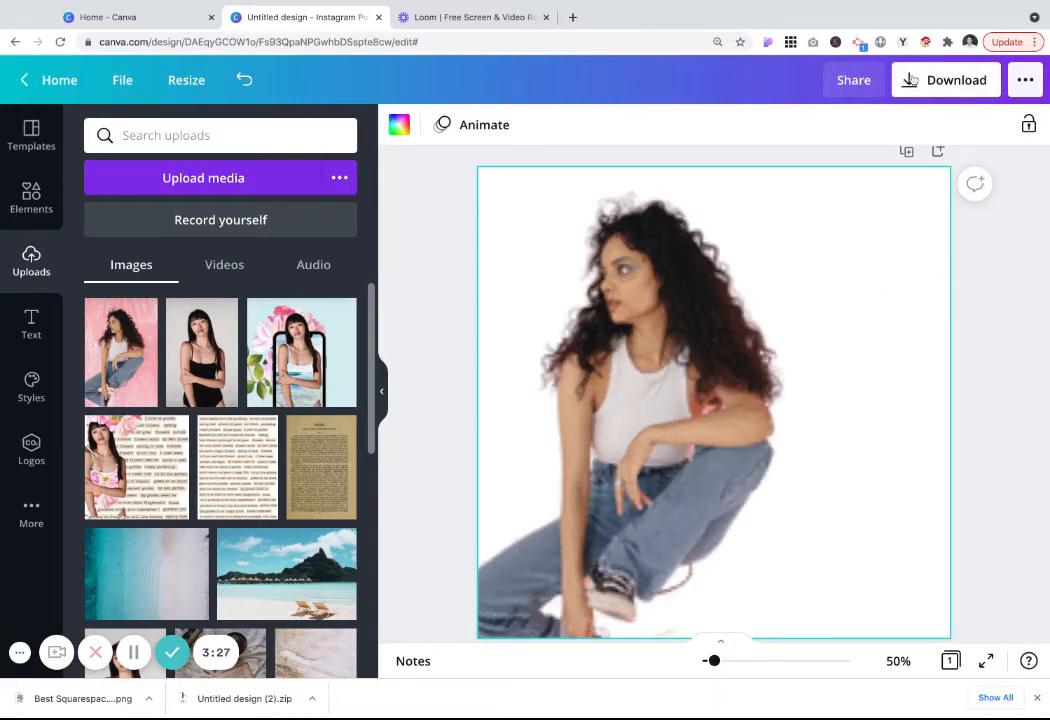
# Step: Download the design as a PNG at size 1 with a transparent background, then dismiss the saved-design message
pyautogui.click(911, 80)
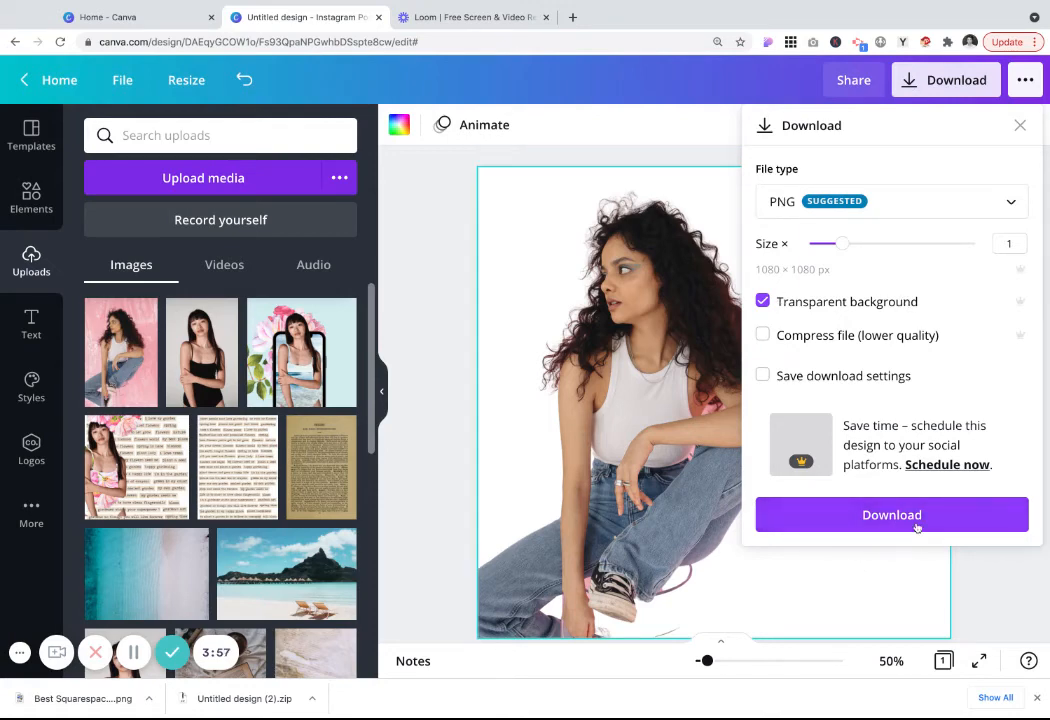
pyautogui.click(966, 513)
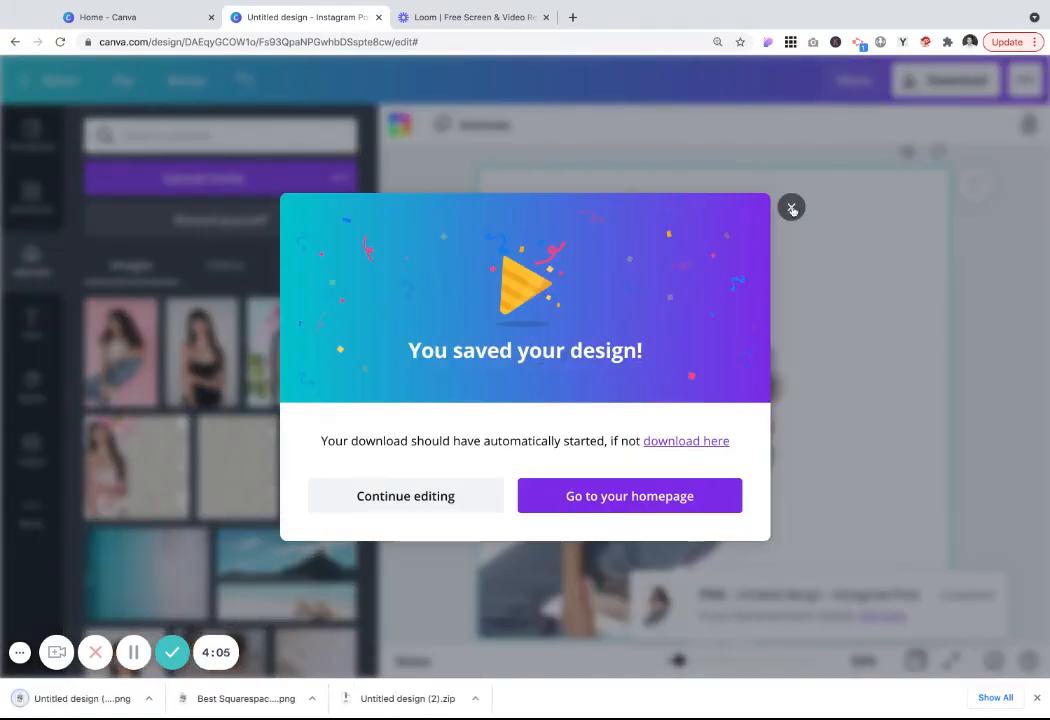
pyautogui.click(791, 207)
# Step: Add a second page and place a heading on it reading "Logo Name Here"
pyautogui.scroll(-2, 681, 598)
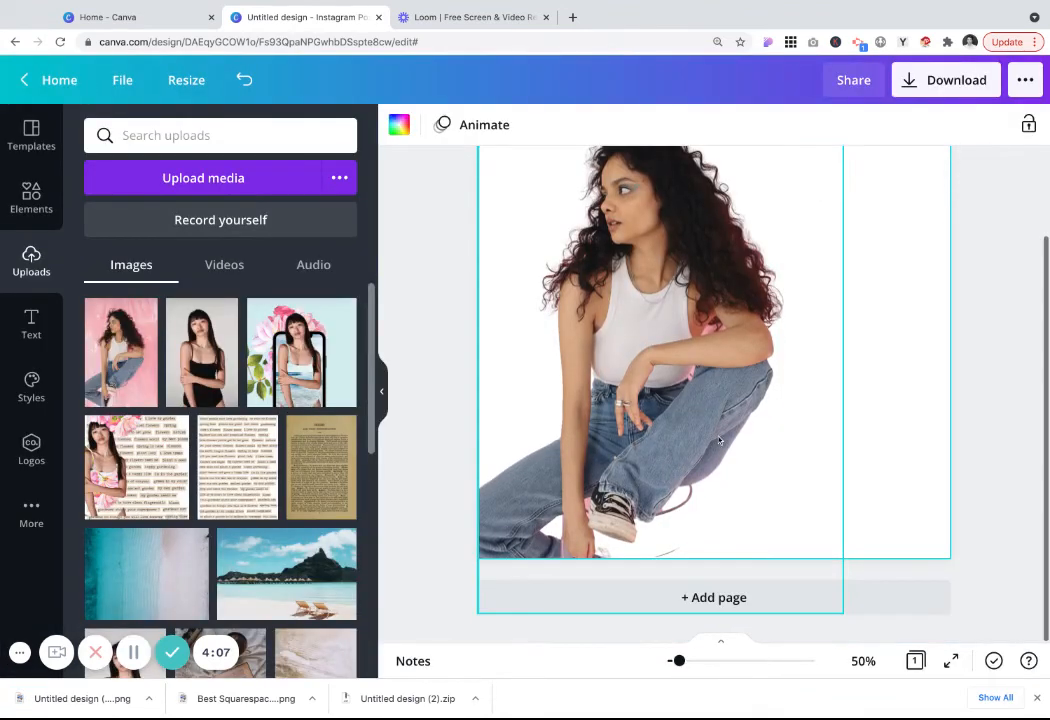
pyautogui.click(901, 604)
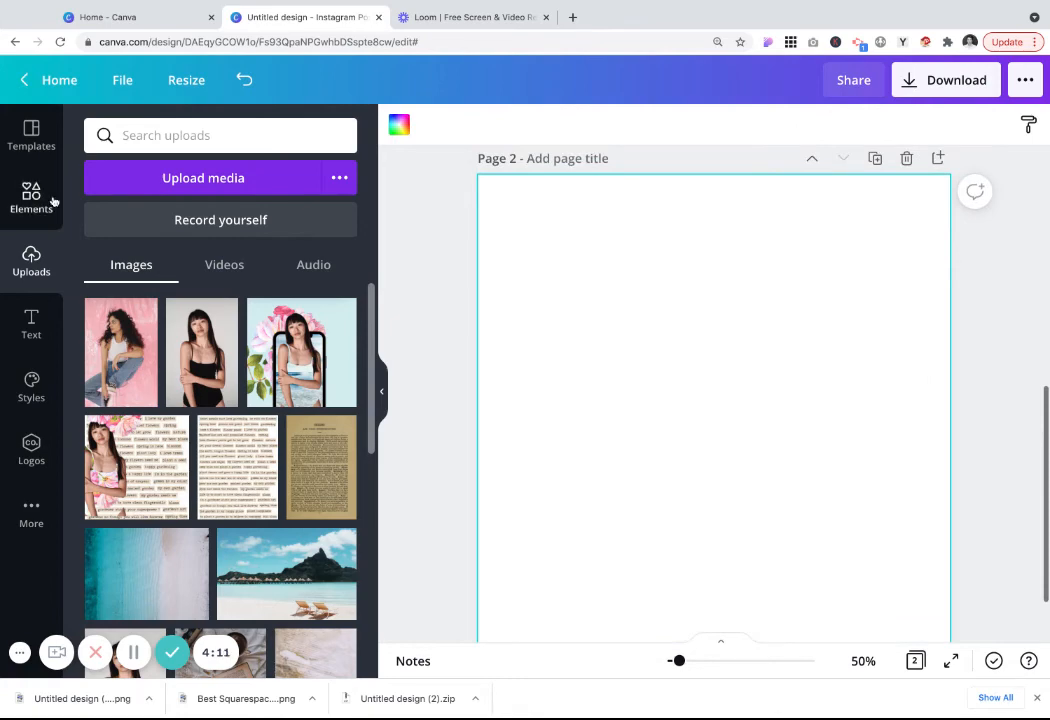
pyautogui.click(30, 197)
pyautogui.click(33, 318)
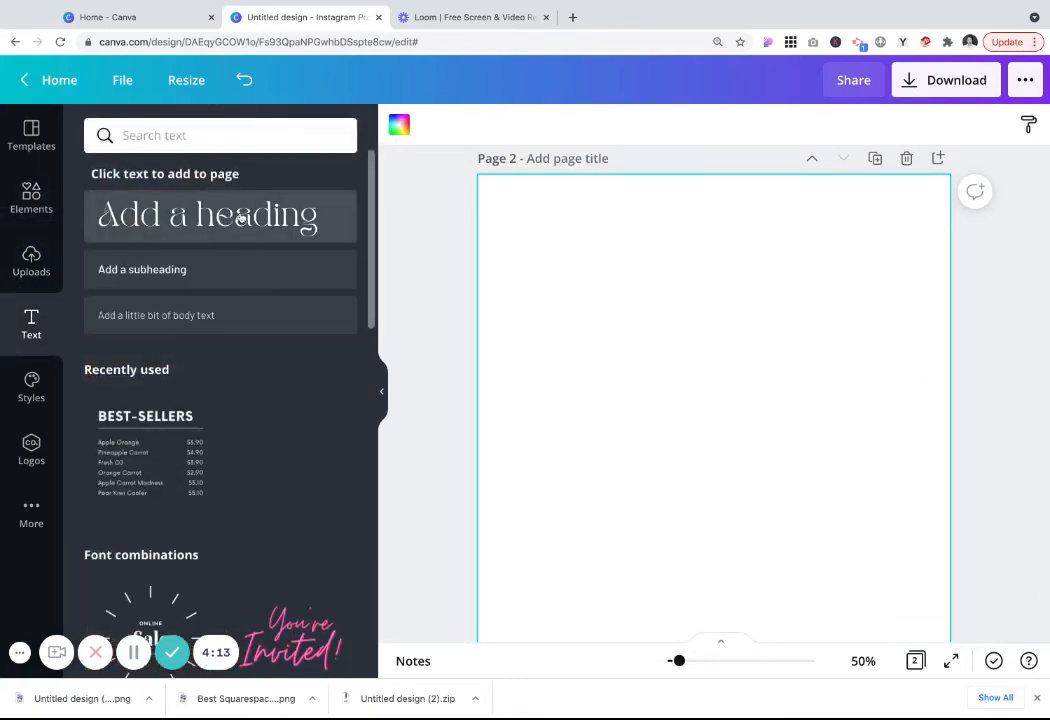
pyautogui.click(200, 215)
pyautogui.write('Logo H')
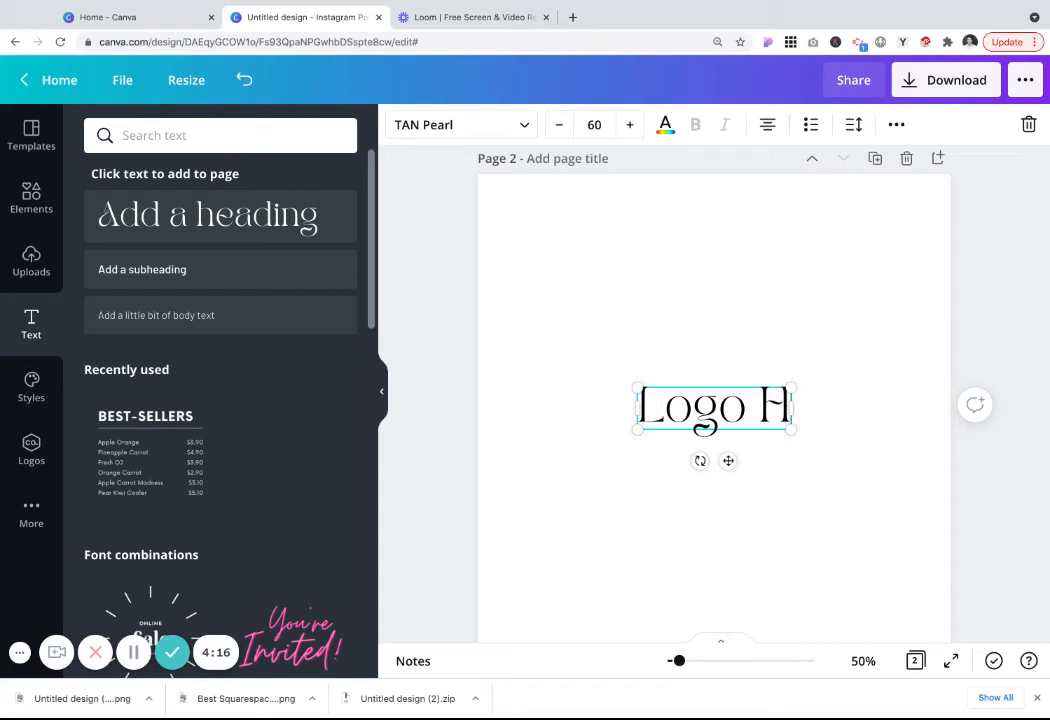
pyautogui.press('BackSpace')
pyautogui.write('Nam')
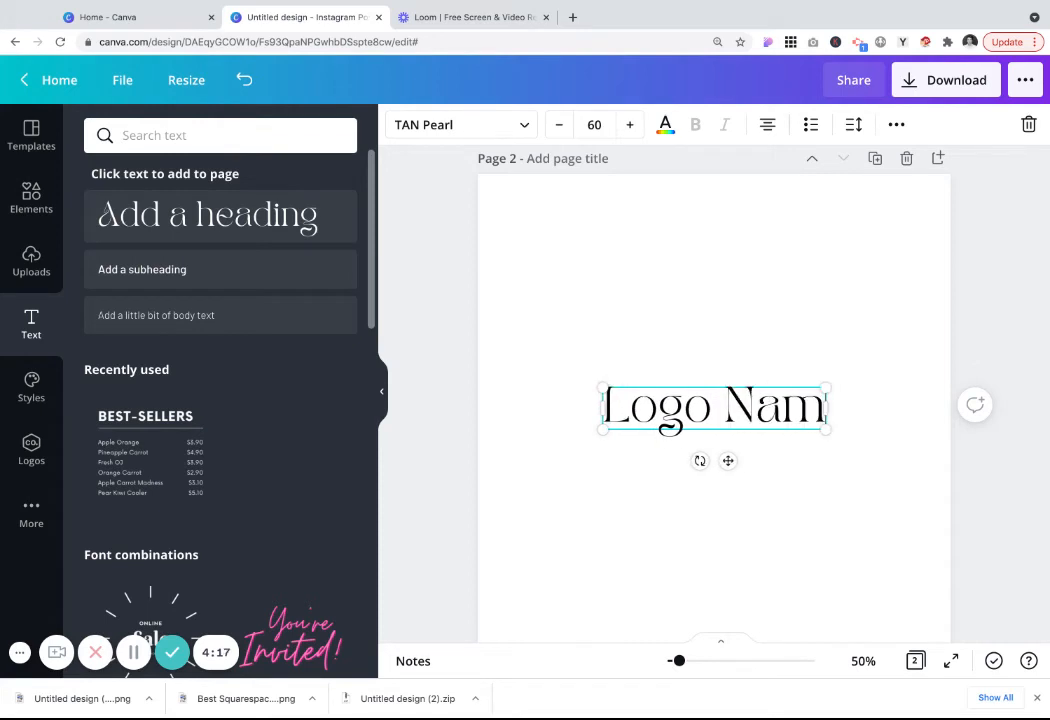
pyautogui.write('e Here')
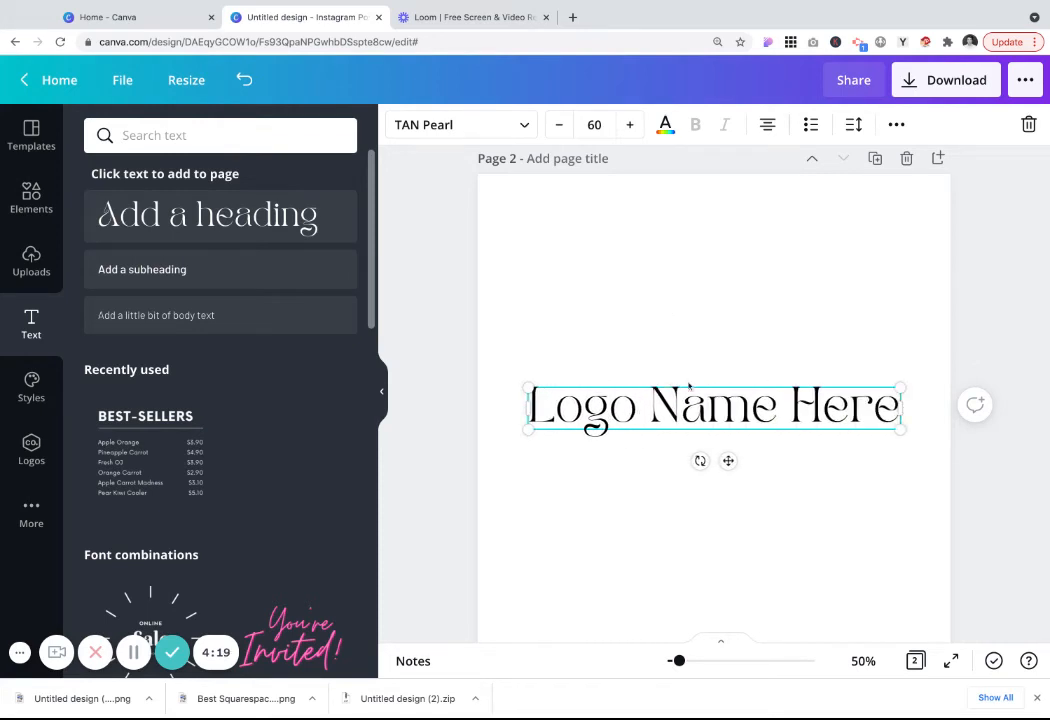
pyautogui.click(698, 314)
# Step: Set the "Logo Name Here" heading to the Red Hat Display font in uppercase and nudge its position
pyautogui.click(690, 405)
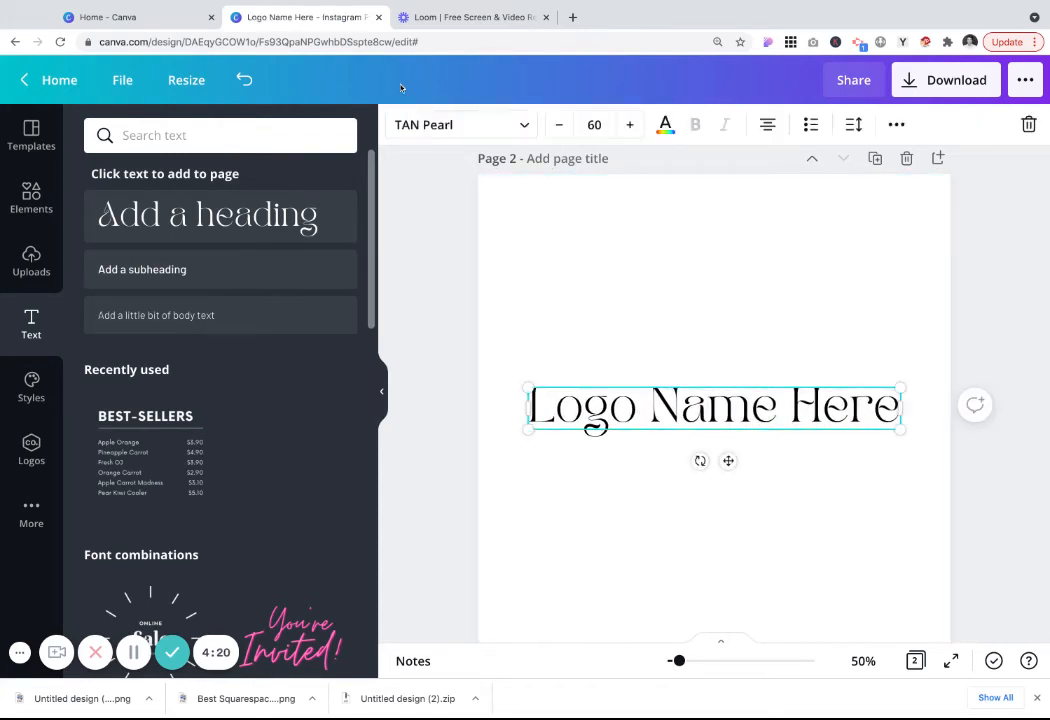
pyautogui.click(522, 124)
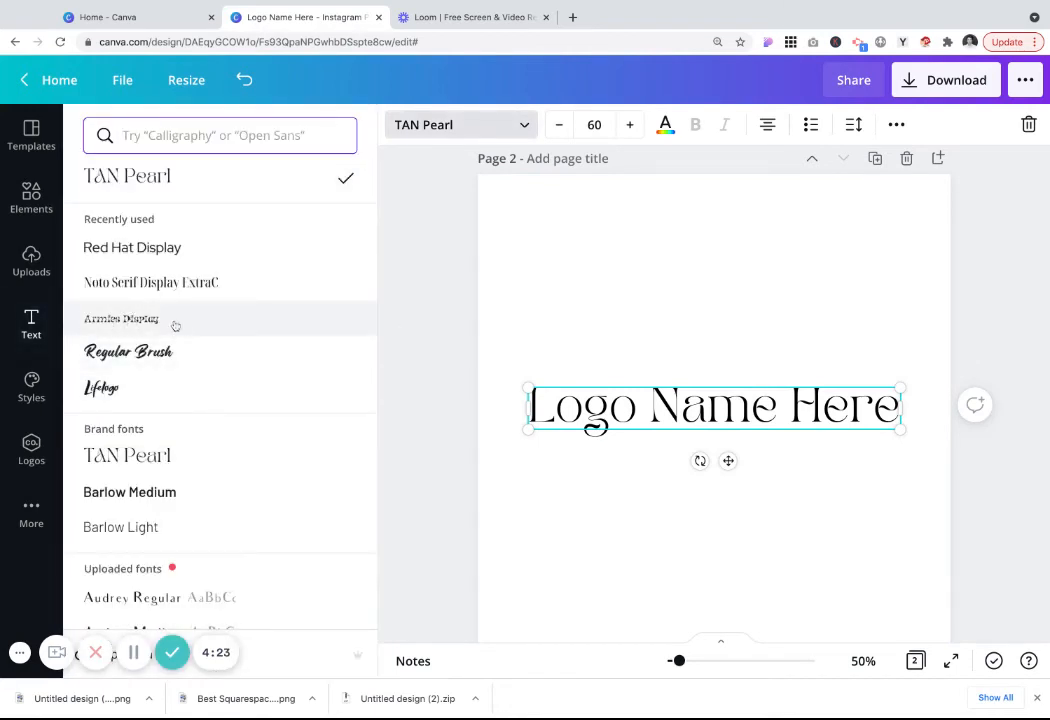
pyautogui.click(206, 247)
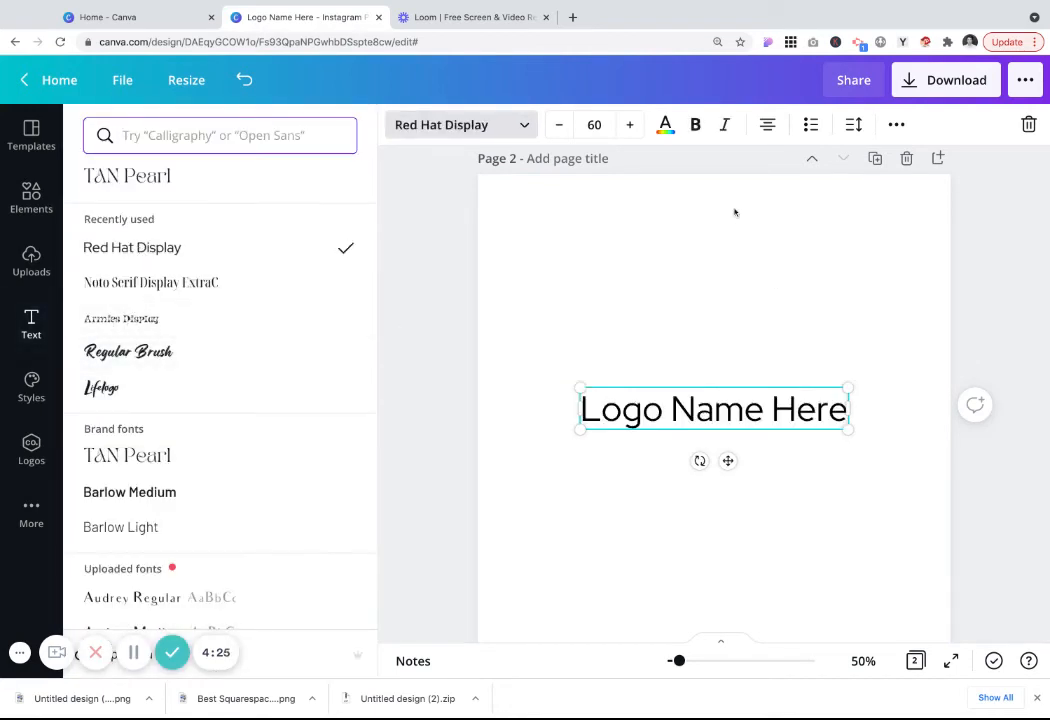
pyautogui.click(896, 124)
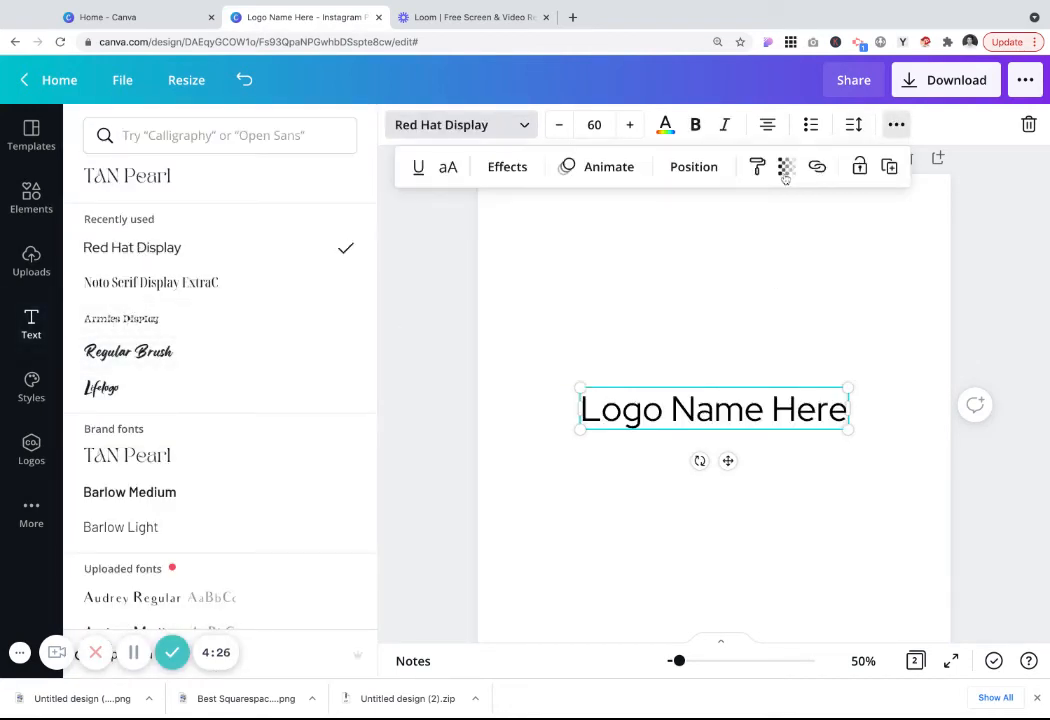
pyautogui.click(448, 167)
pyautogui.moveTo(781, 392); pyautogui.dragTo(781, 358)
pyautogui.scroll(-2, 821, 404)
pyautogui.scroll(2, 821, 404)
pyautogui.click(797, 291)
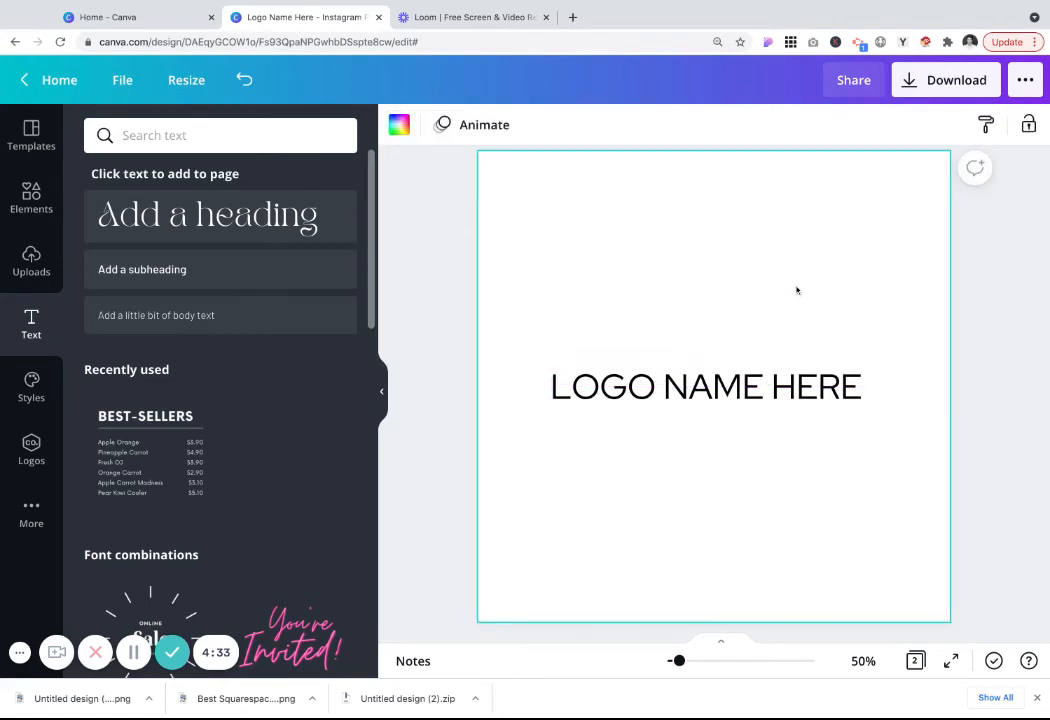
# Step: Download both pages of the design as PNG at size 1 with a transparent background
pyautogui.click(764, 383)
pyautogui.scroll(1, 750, 320)
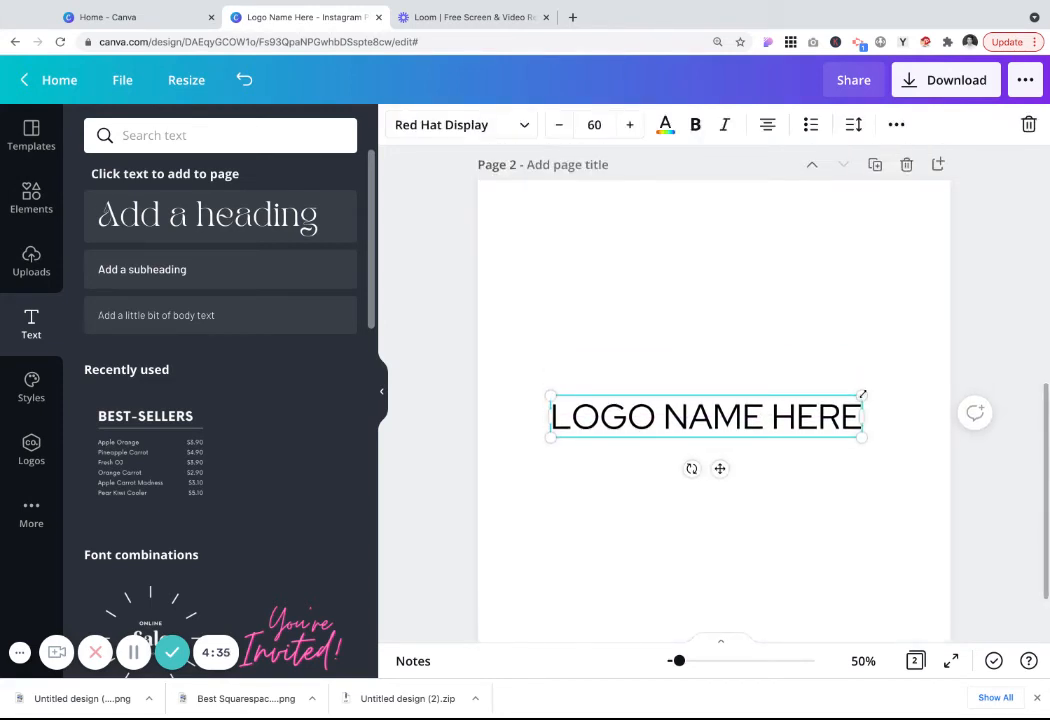
pyautogui.click(797, 272)
pyautogui.click(751, 428)
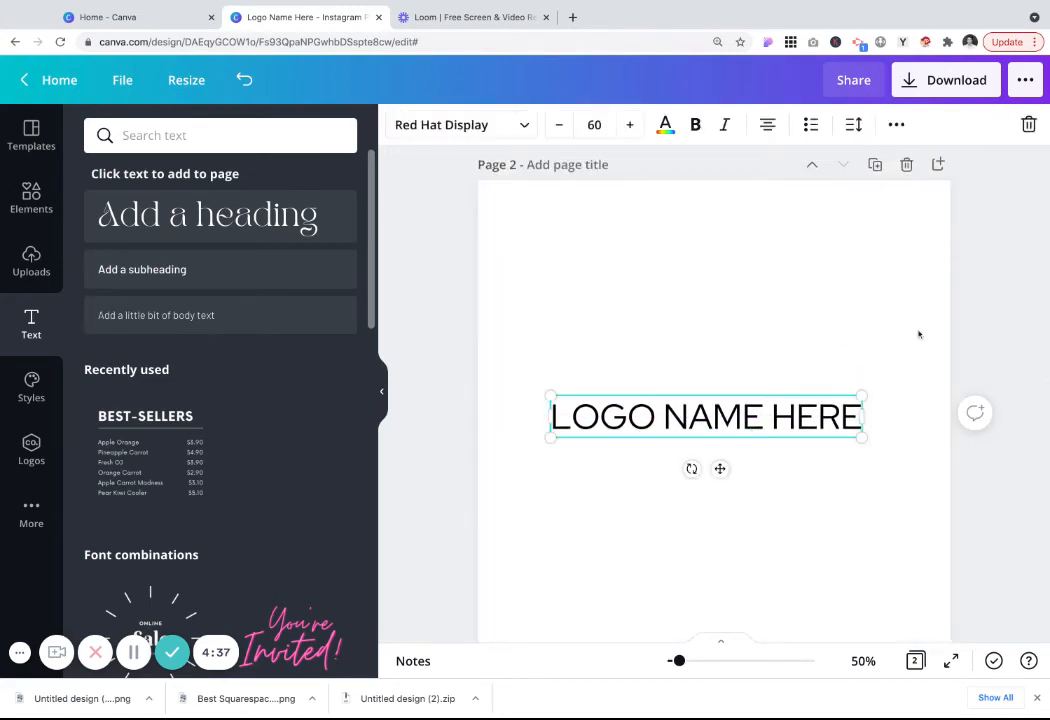
pyautogui.click(910, 82)
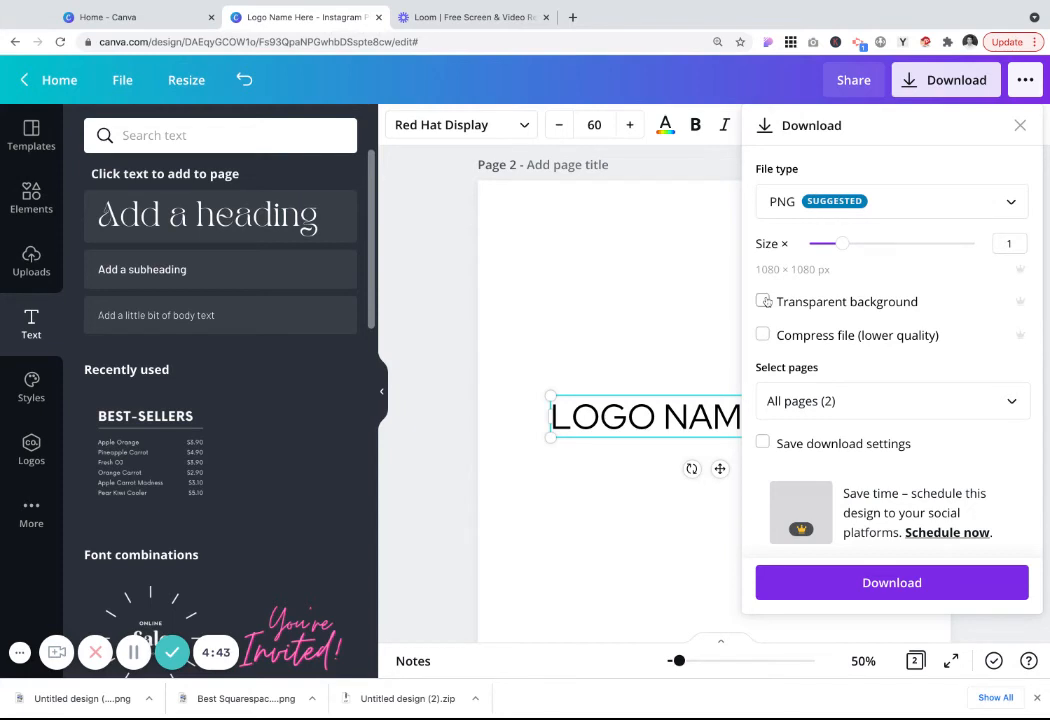
pyautogui.click(947, 586)
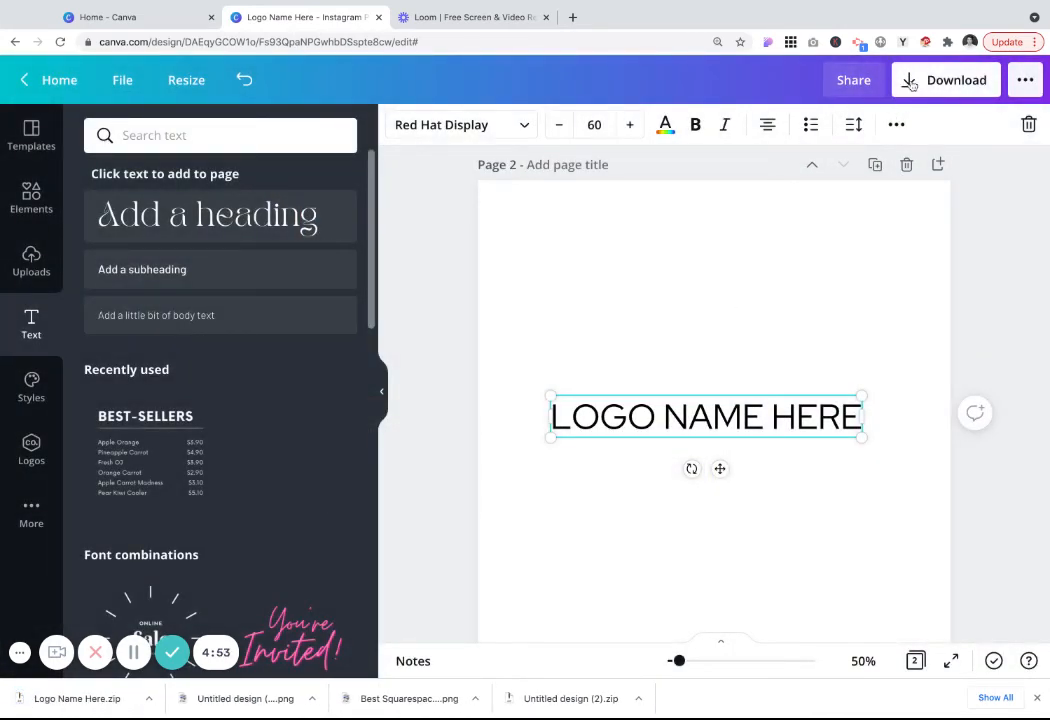
# Step: Download only page 2 as a PNG with a transparent background and dismiss the saved-design message
pyautogui.click(911, 85)
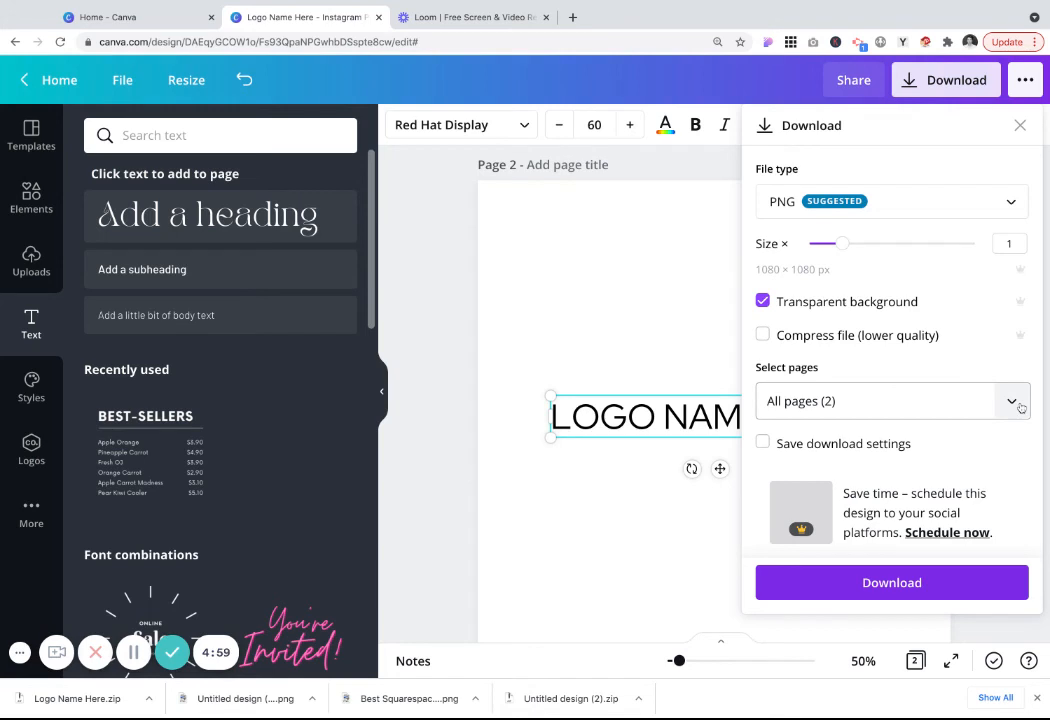
pyautogui.click(880, 400)
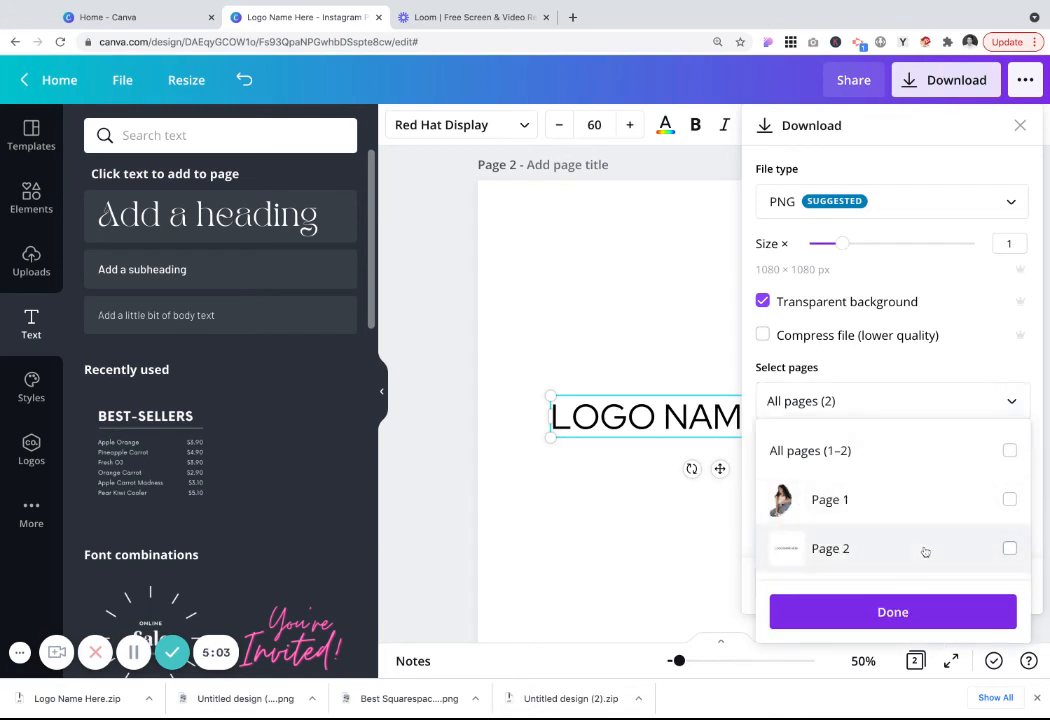
pyautogui.click(1010, 549)
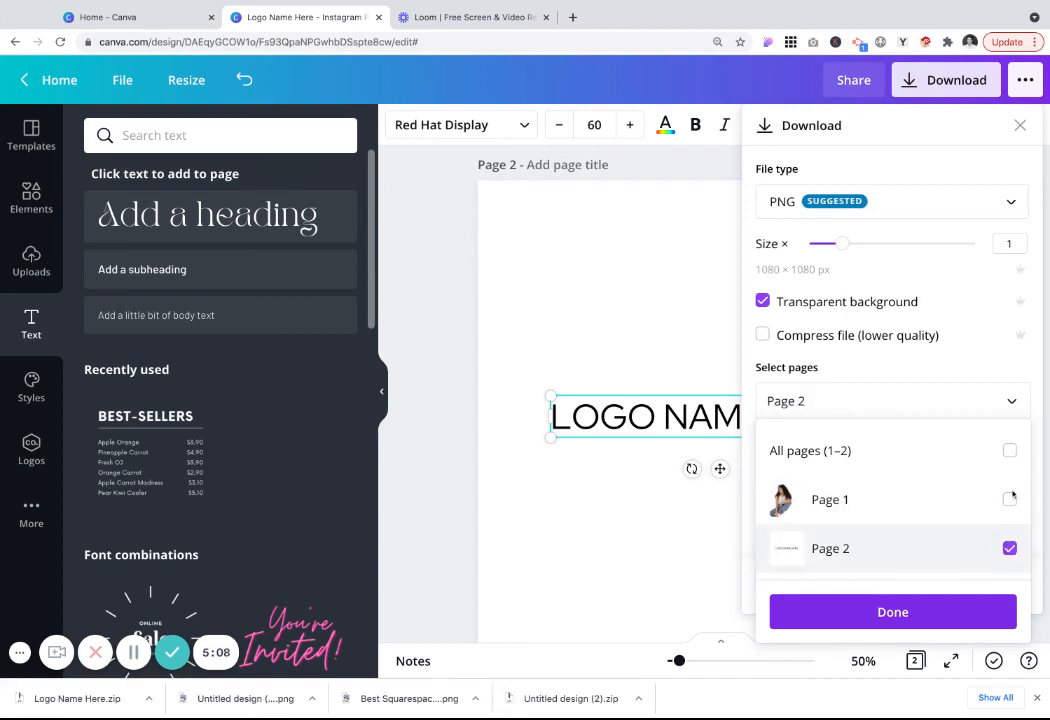
pyautogui.click(948, 620)
pyautogui.click(942, 576)
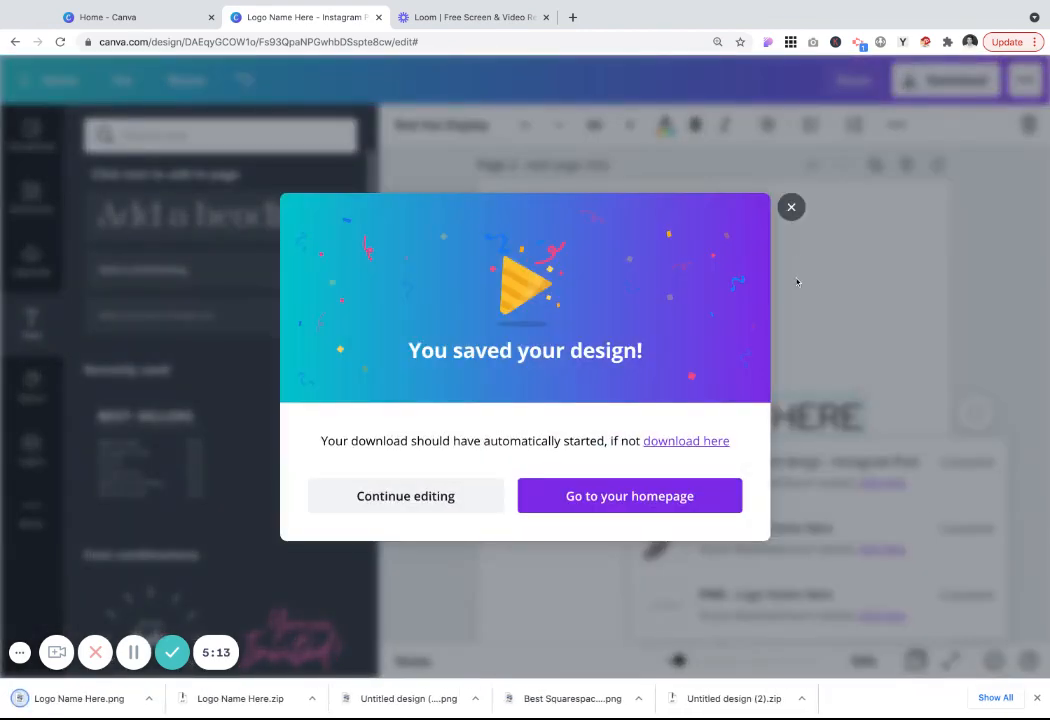
pyautogui.click(791, 209)
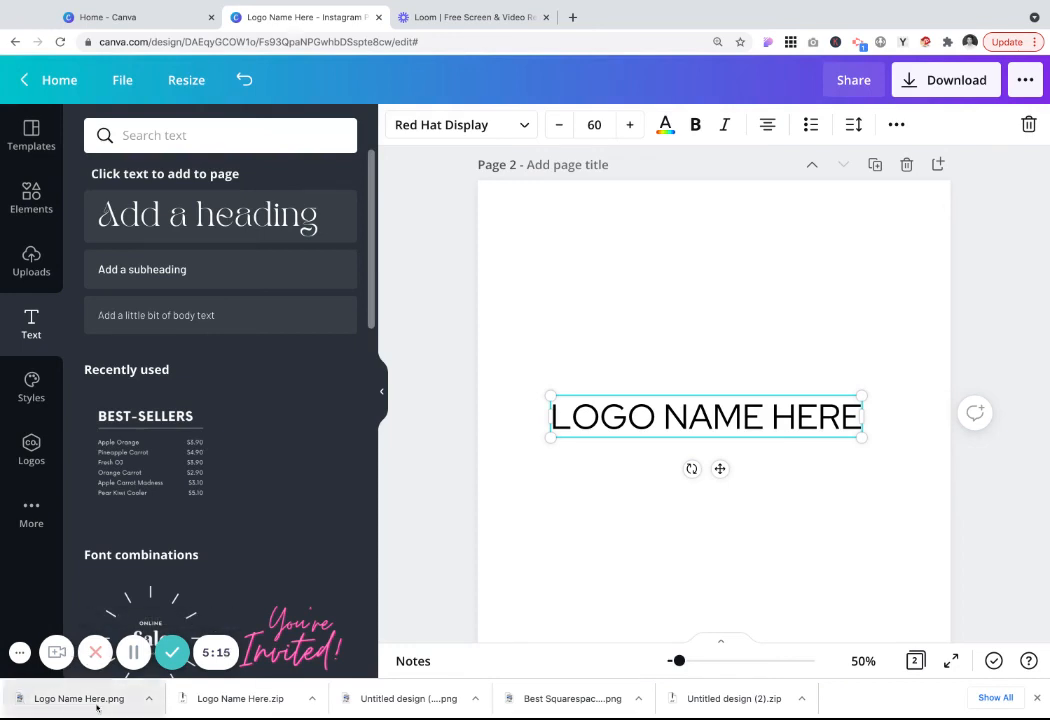
# Step: Upload the downloaded Logo Name Here.png to the design's media and delete the heading text from page 2
pyautogui.moveTo(84, 705); pyautogui.dragTo(210, 390)
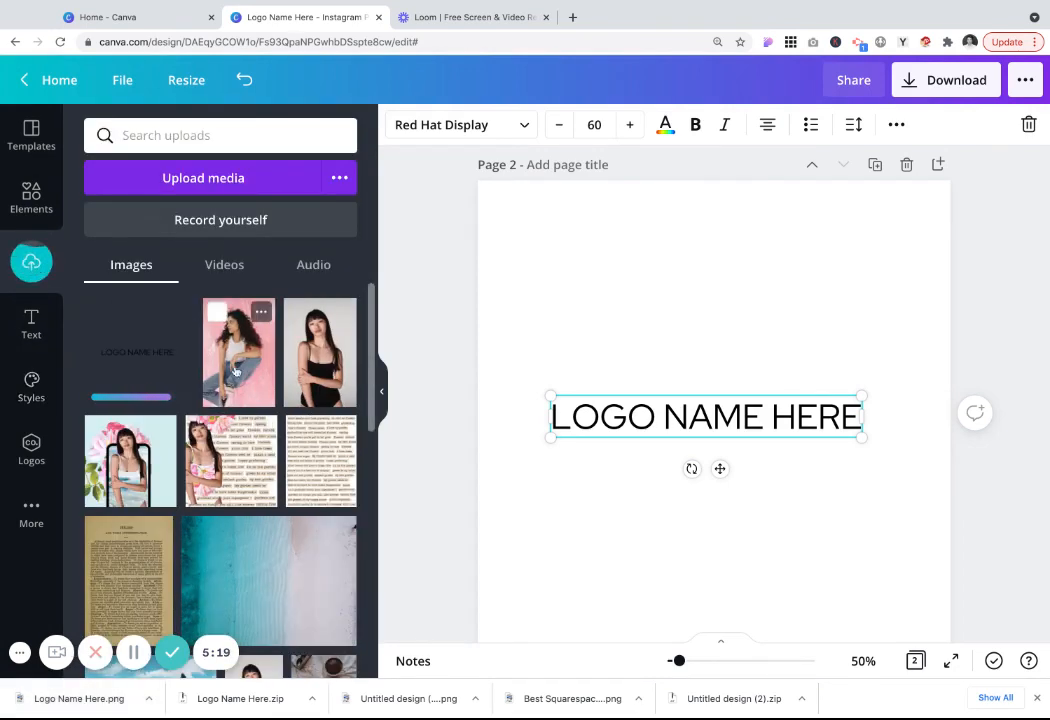
pyautogui.press('Escape')
pyautogui.click(752, 427)
pyautogui.press('Delete')
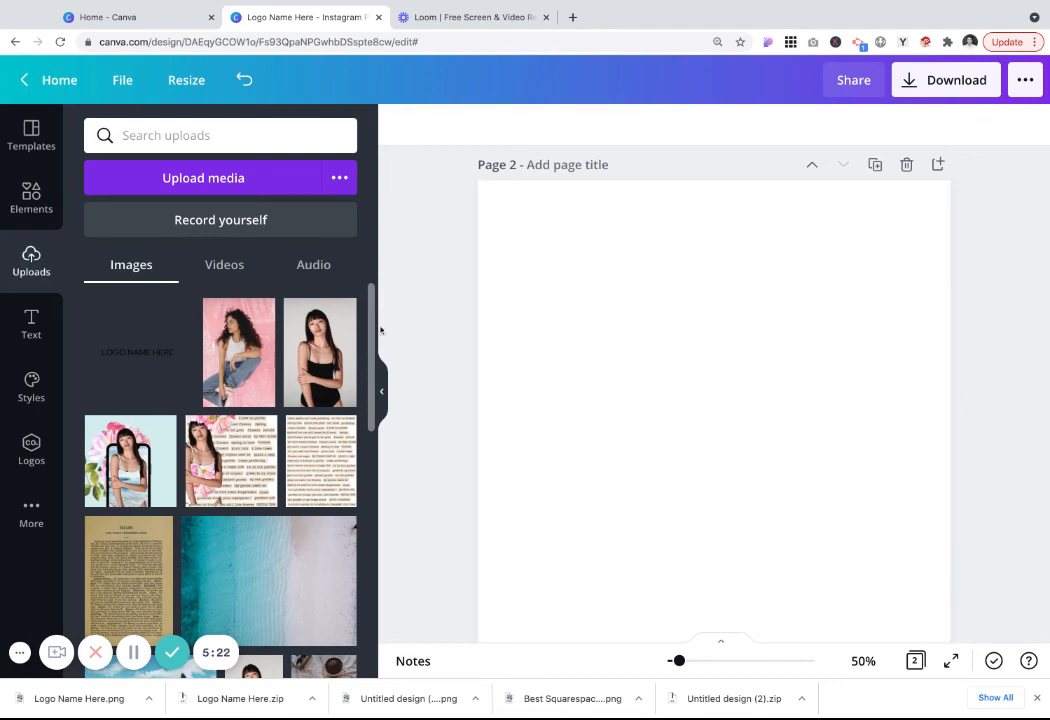
# Step: Add the uploaded photo of the curly-haired woman on pink to page 2 and enlarge it to fill the page
pyautogui.click(238, 340)
pyautogui.moveTo(593, 240); pyautogui.dragTo(491, 170)
pyautogui.moveTo(835, 593); pyautogui.dragTo(926, 636)
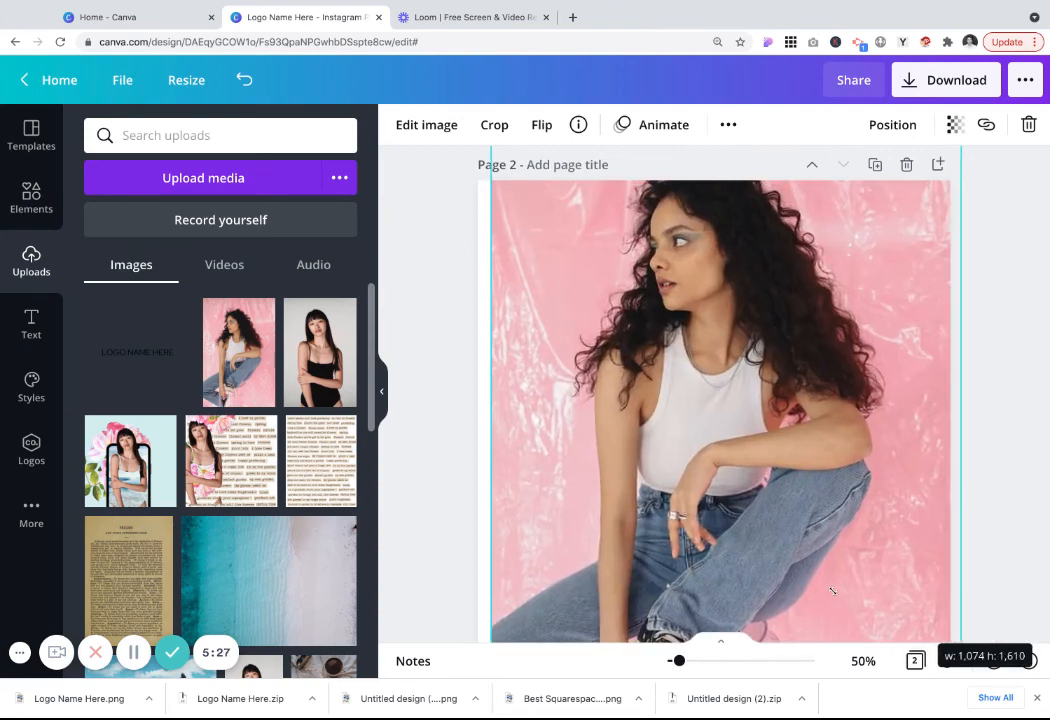
pyautogui.moveTo(494, 430); pyautogui.dragTo(485, 430)
# Step: Place the uploaded transparent LOGO NAME HERE image over the photo, shrunk slightly and positioned in the page's lower-right corner
pyautogui.click(137, 352)
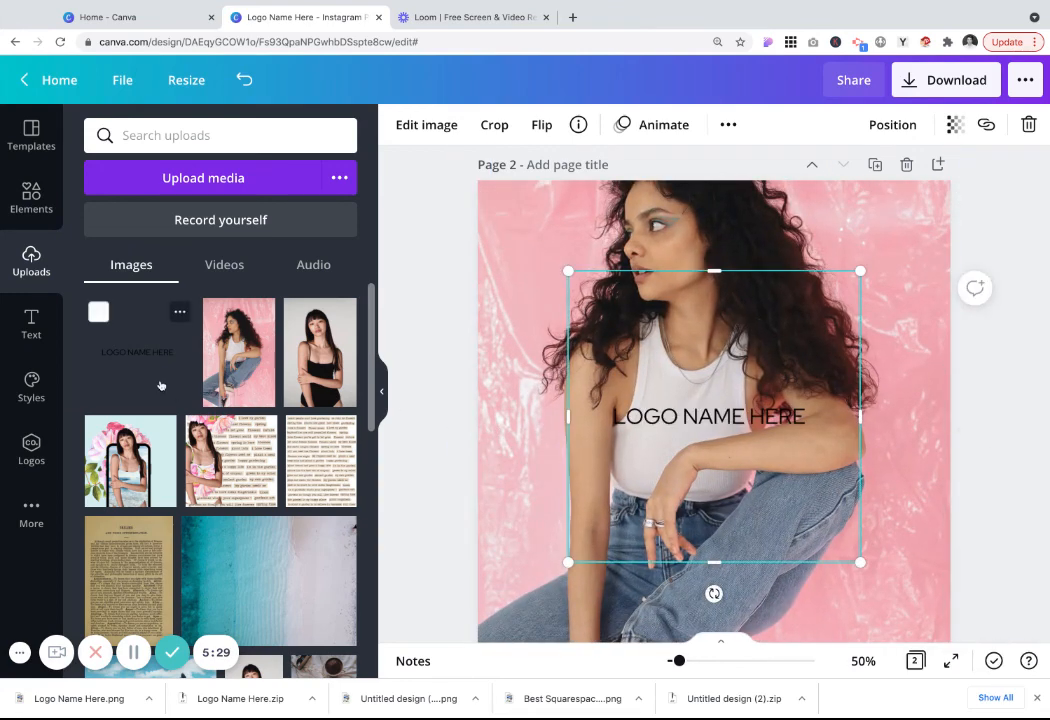
pyautogui.moveTo(862, 557); pyautogui.dragTo(974, 644)
pyautogui.scroll(-2, 783, 426)
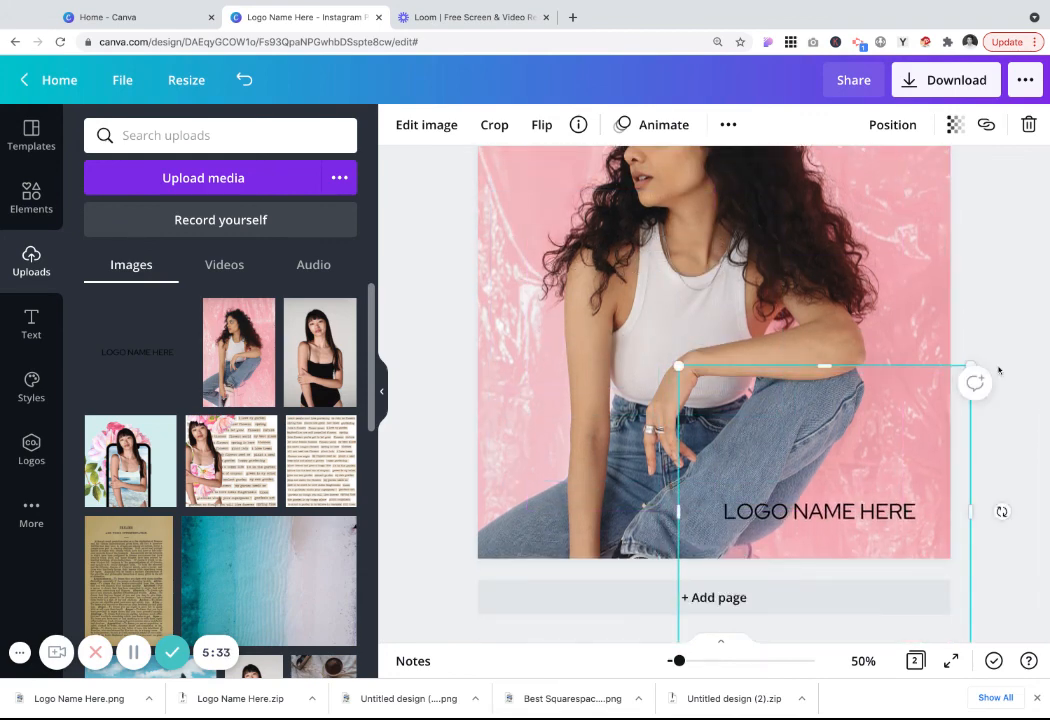
pyautogui.moveTo(971, 364); pyautogui.dragTo(926, 410)
pyautogui.moveTo(801, 538); pyautogui.dragTo(841, 528)
pyautogui.click(628, 348)
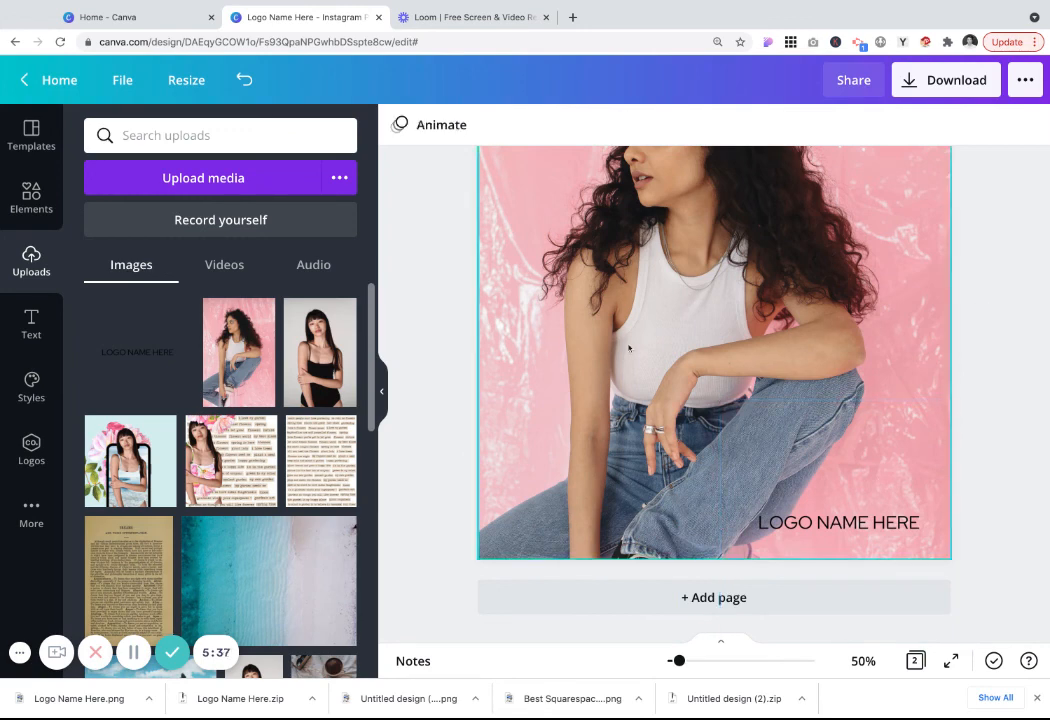